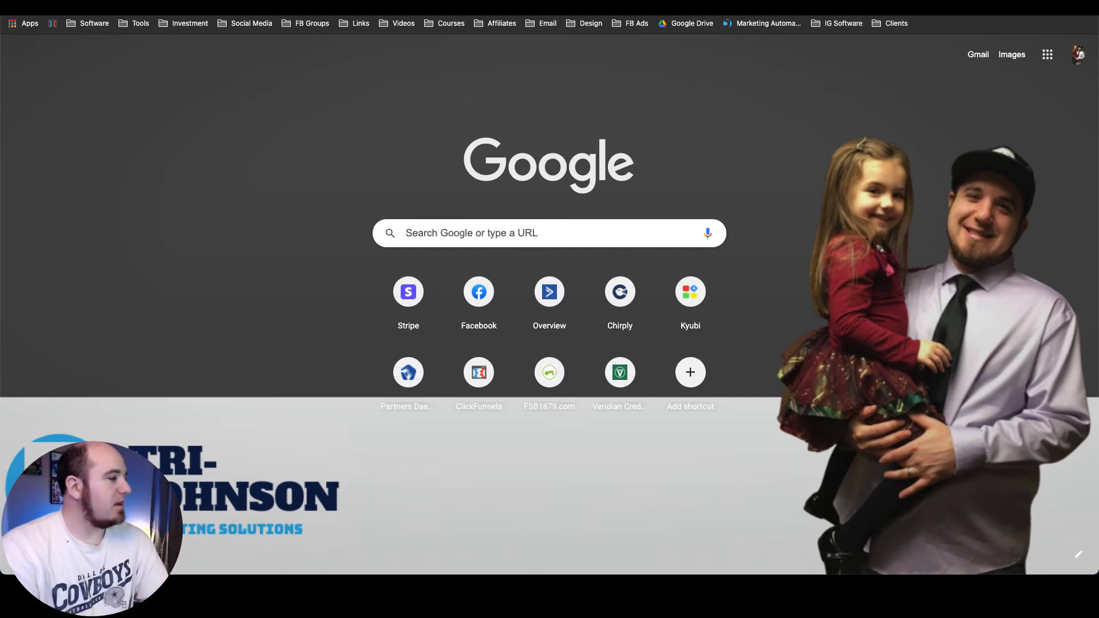
# Step: Search Google for "accountants in denver colorado"
pyautogui.click(491, 229)
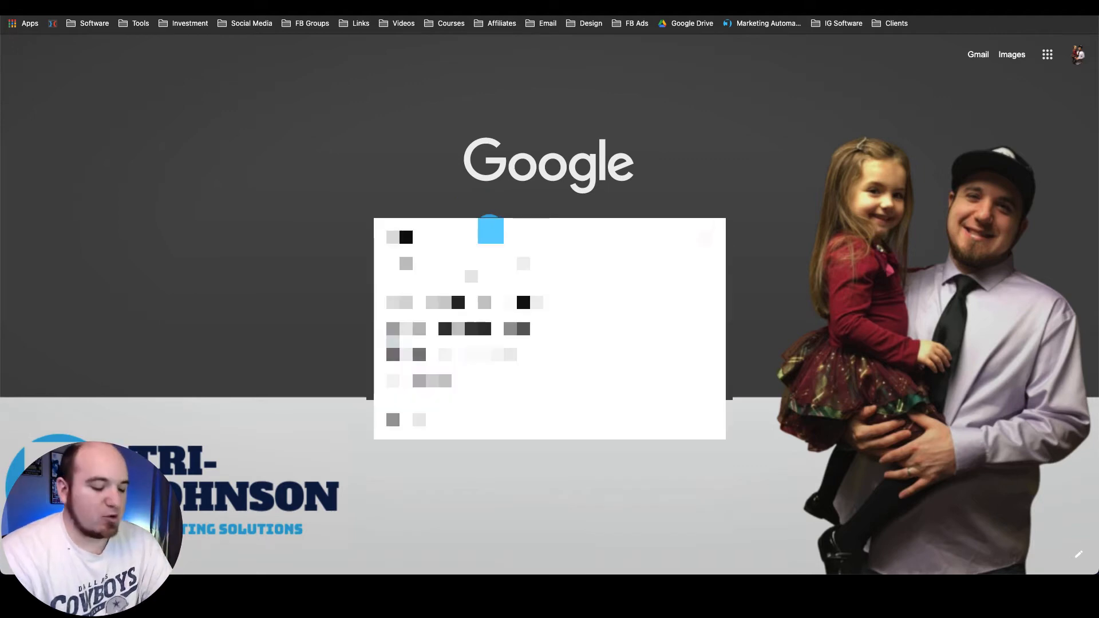
pyautogui.write('how to')
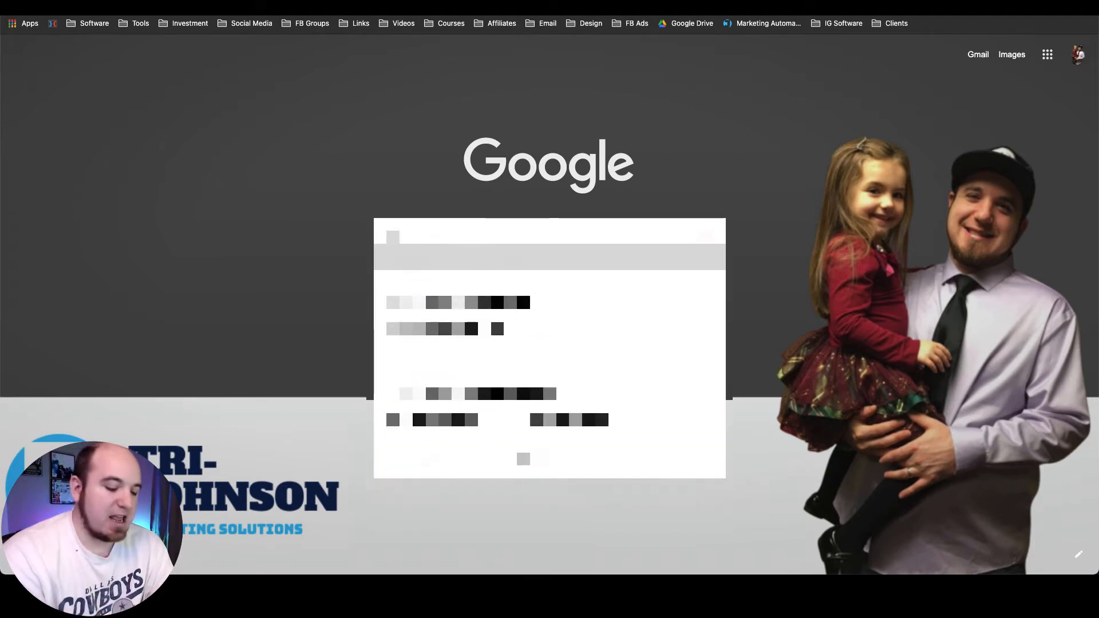
pyautogui.write('e')
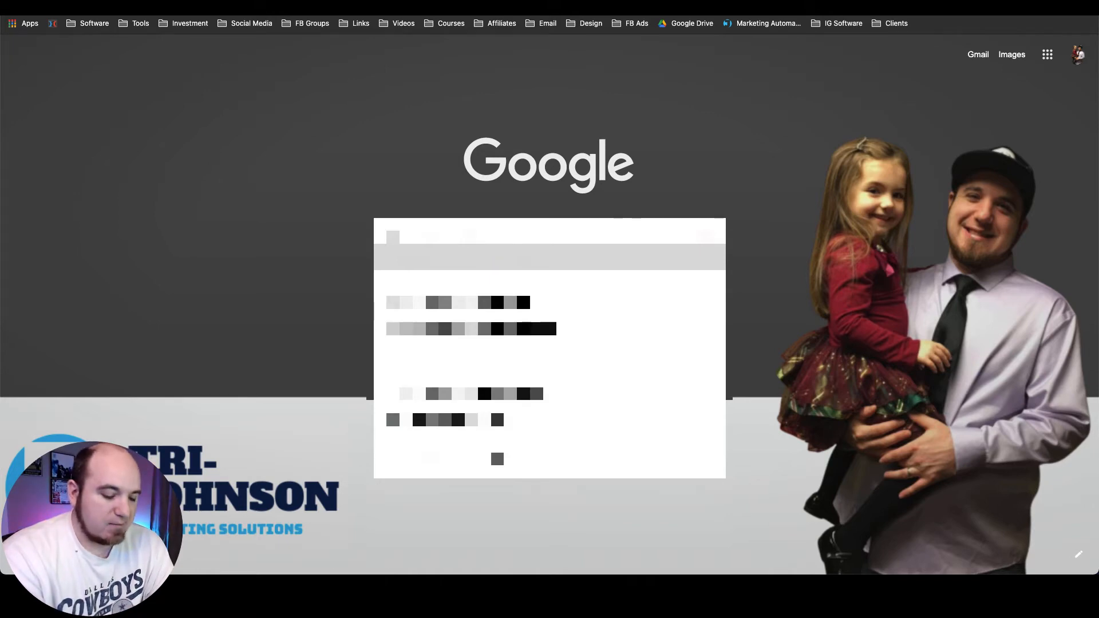
pyautogui.write('denver color')
pyautogui.press('Return')
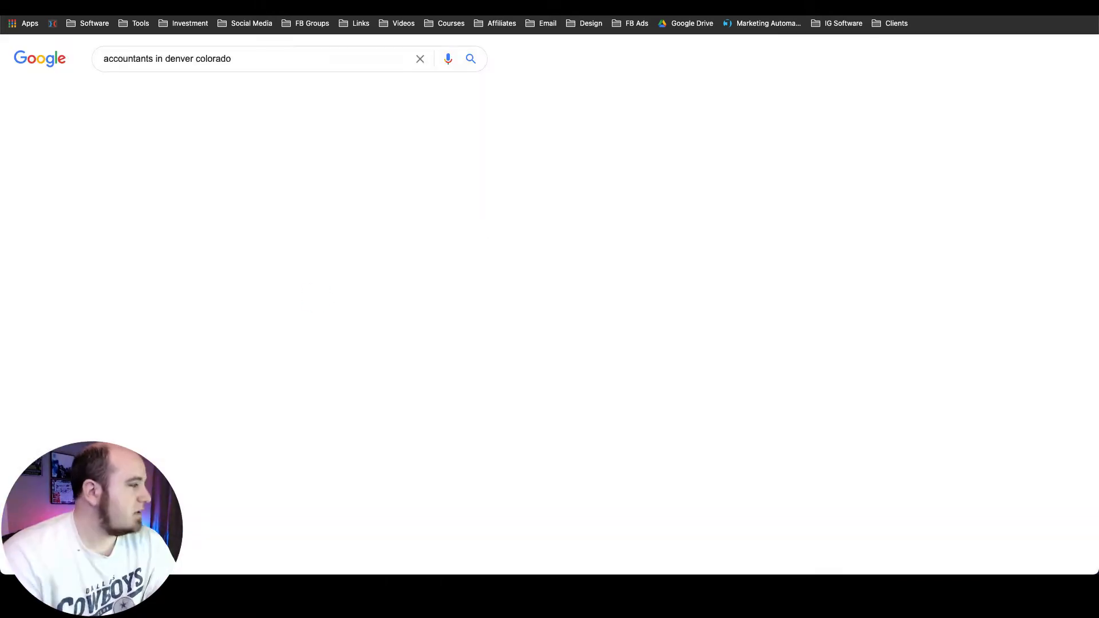
# Step: Open the complete list of local accountant listings beneath the map in the search results
pyautogui.scroll(-3, 250, 215)
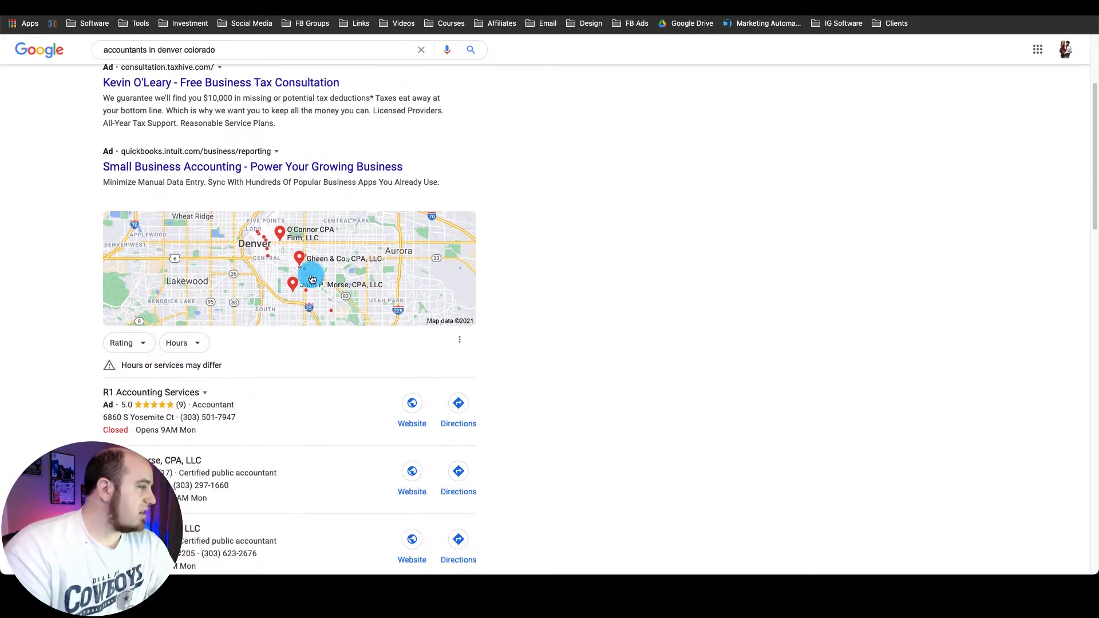
pyautogui.scroll(-3, 317, 238)
pyautogui.scroll(2, 311, 201)
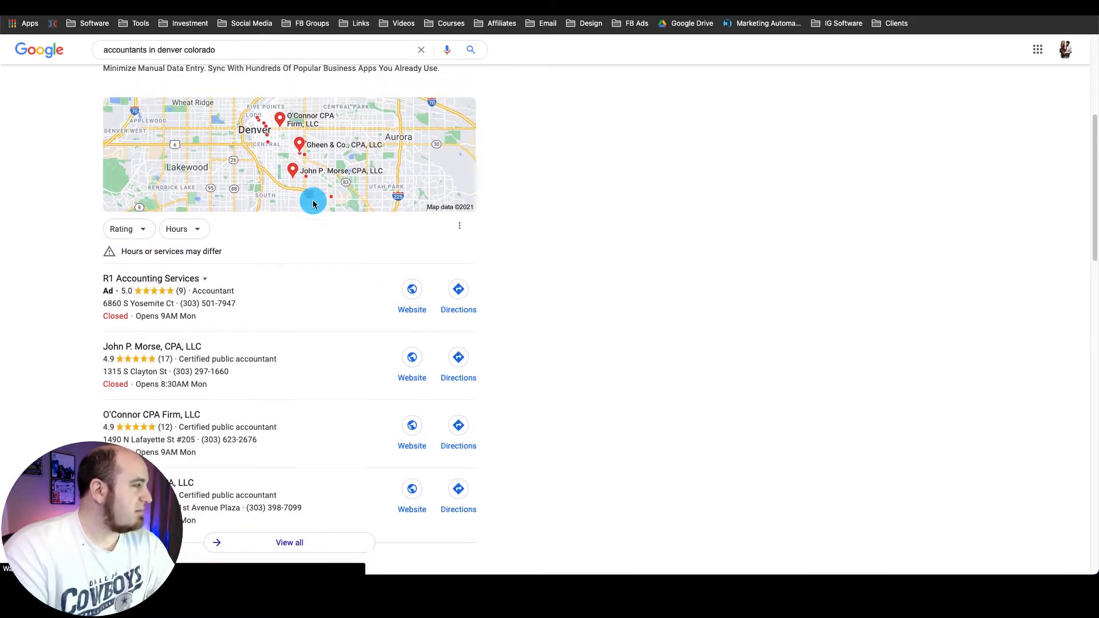
pyautogui.scroll(-4, 234, 164)
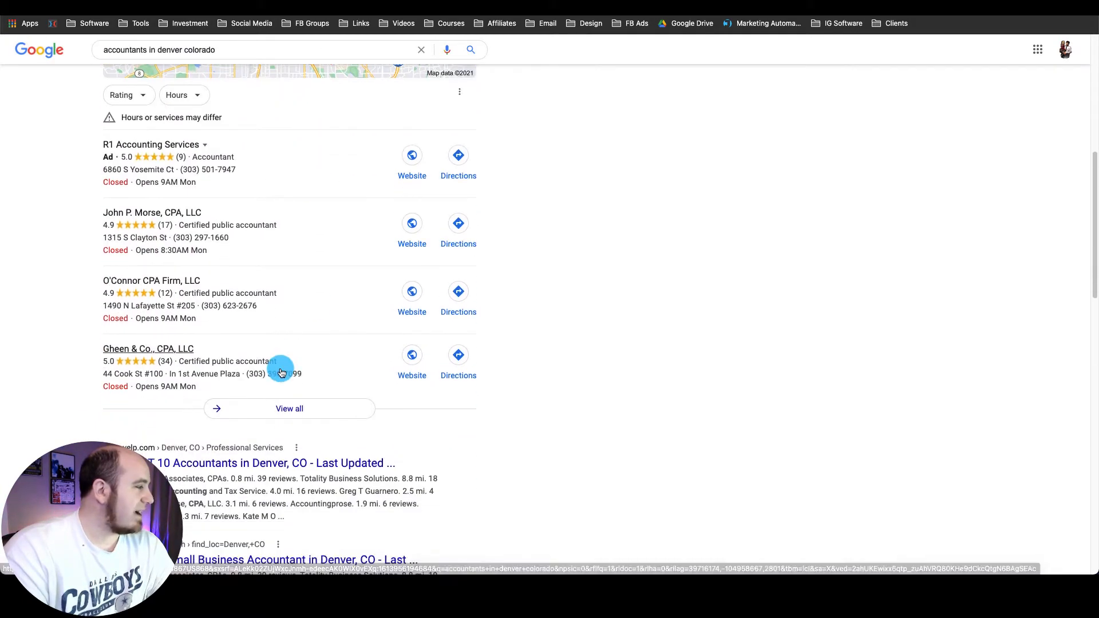
pyautogui.click(288, 408)
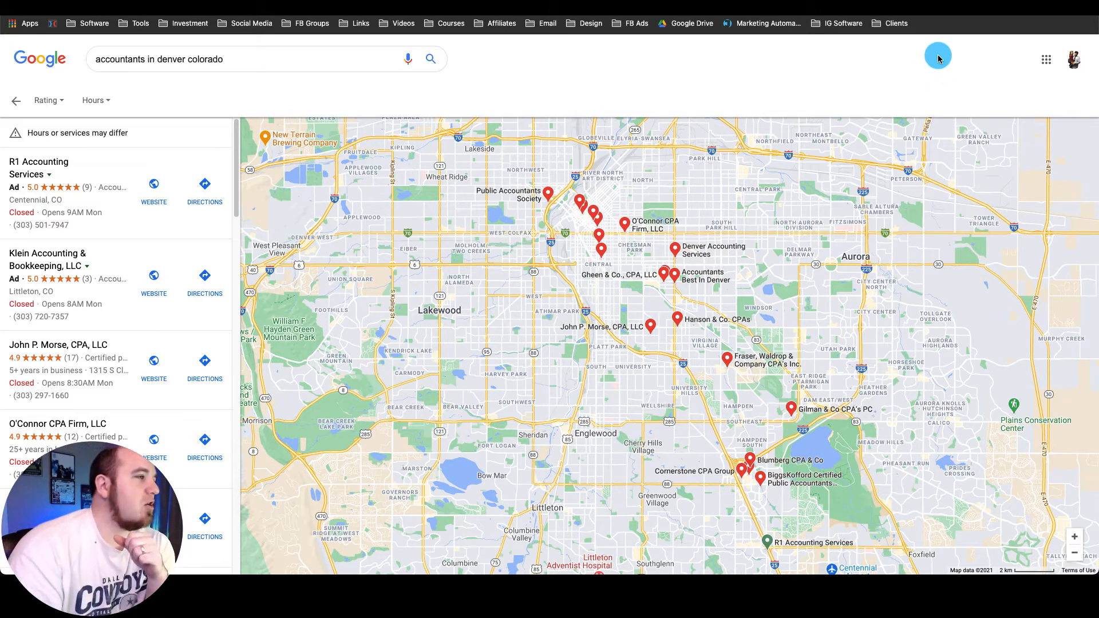
# Step: Open the Unlimited Business Leads extension and go to its home screen with the export choices
pyautogui.click(957, 10)
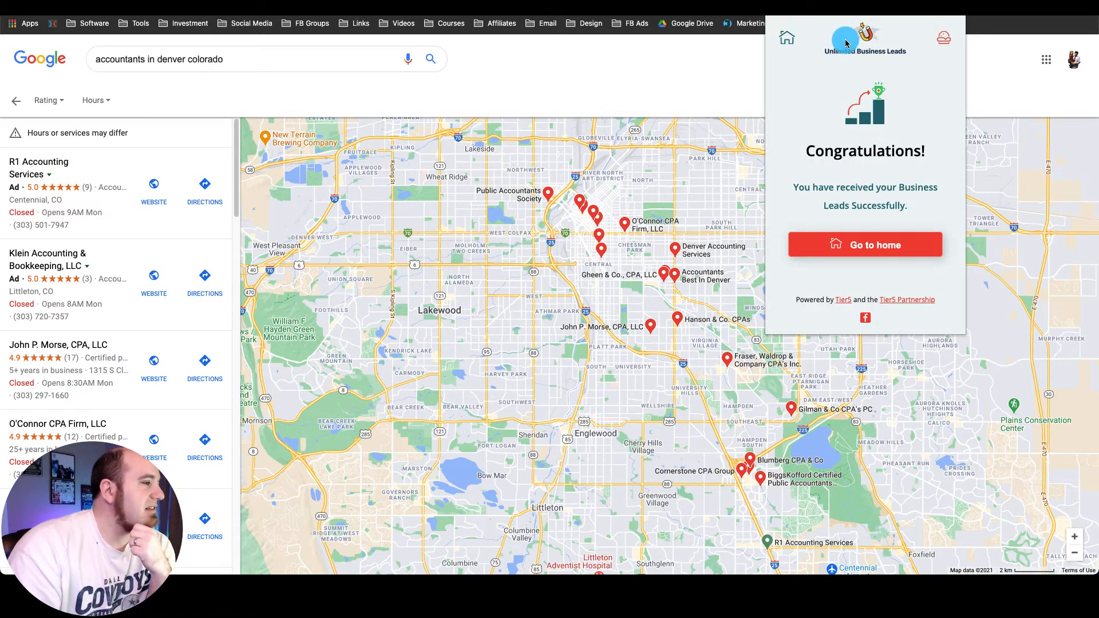
pyautogui.click(871, 243)
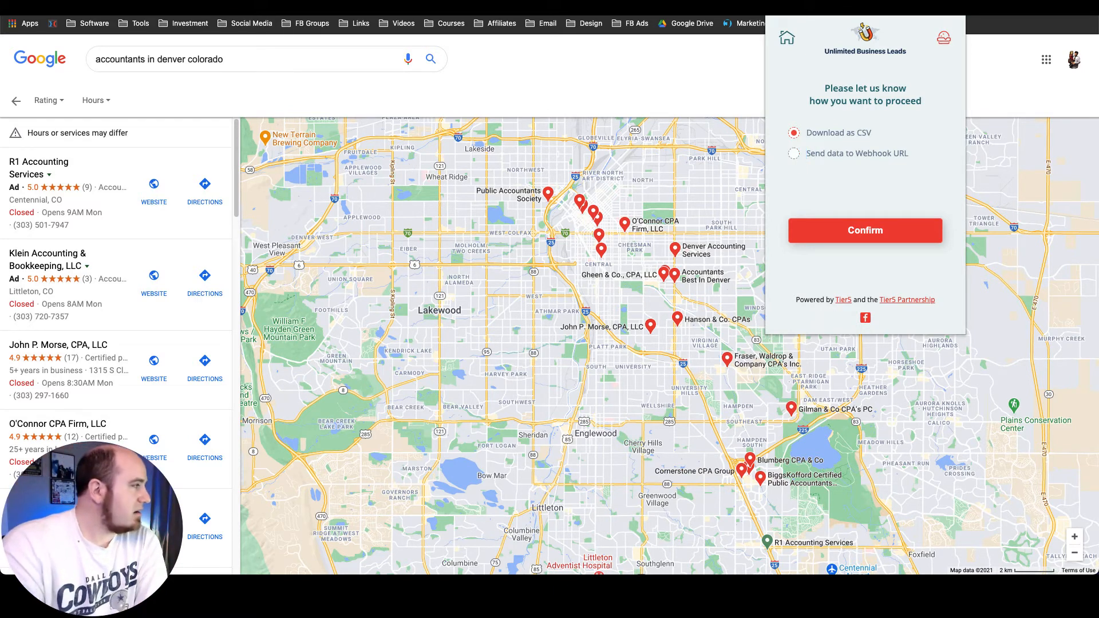
# Step: Switch to the Zap in Zapier and inspect the Catch Hook trigger's app, event choices and trigger setup
pyautogui.click(212, 5)
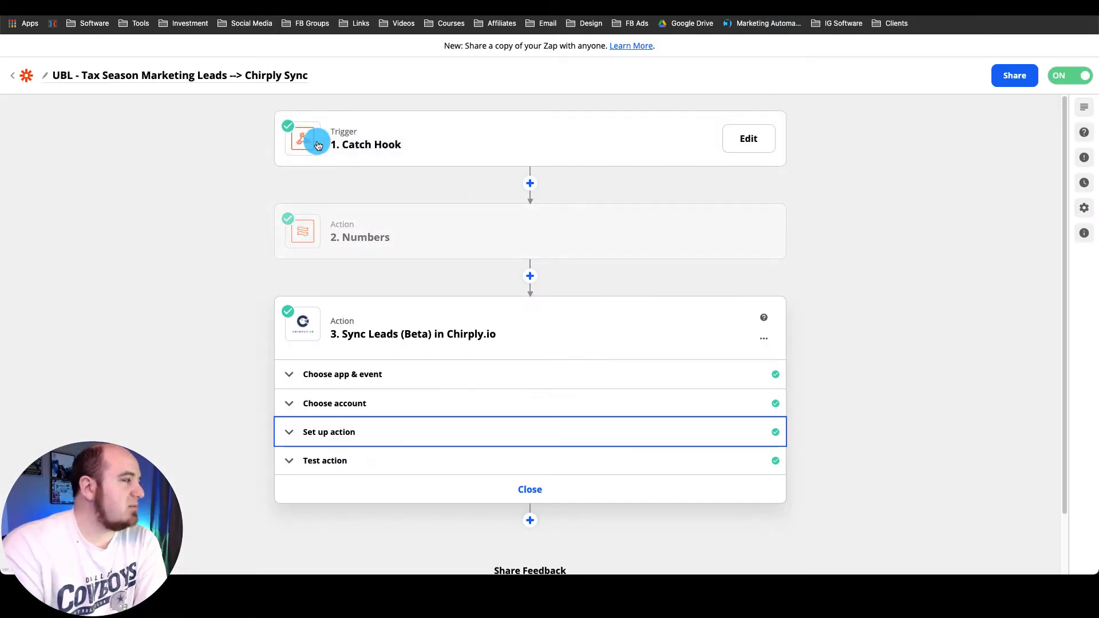
pyautogui.click(150, 169)
pyautogui.click(430, 155)
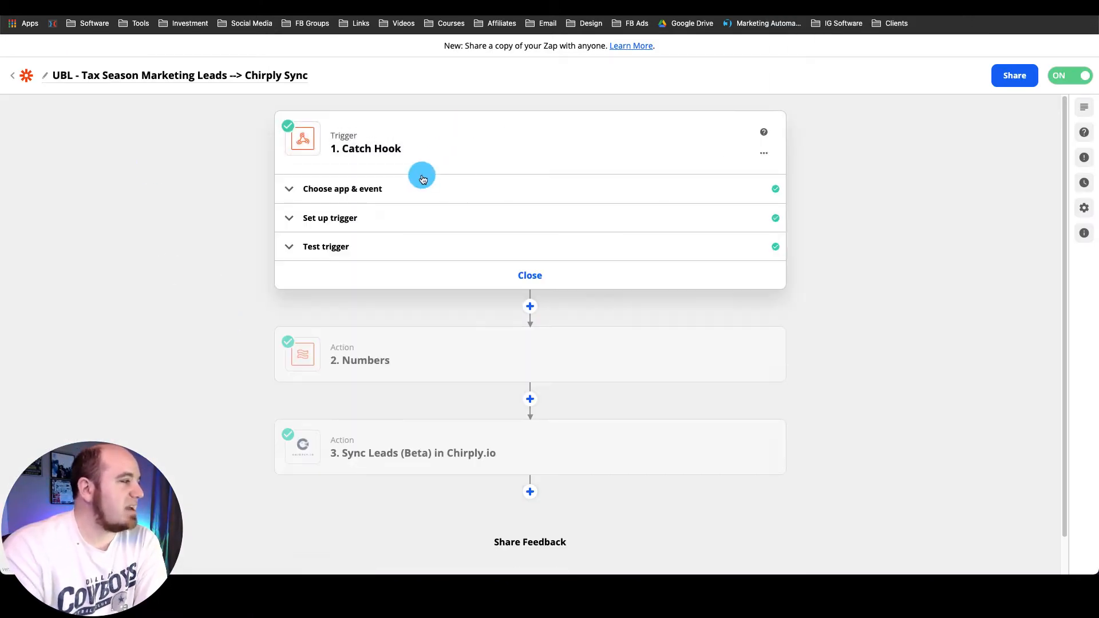
pyautogui.click(392, 181)
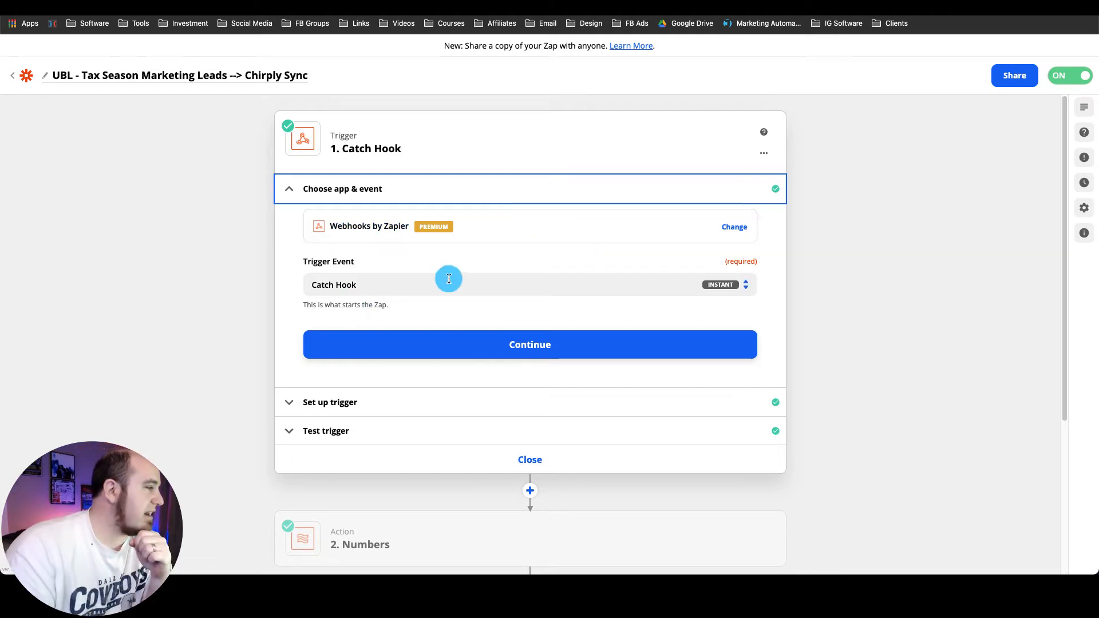
pyautogui.click(386, 280)
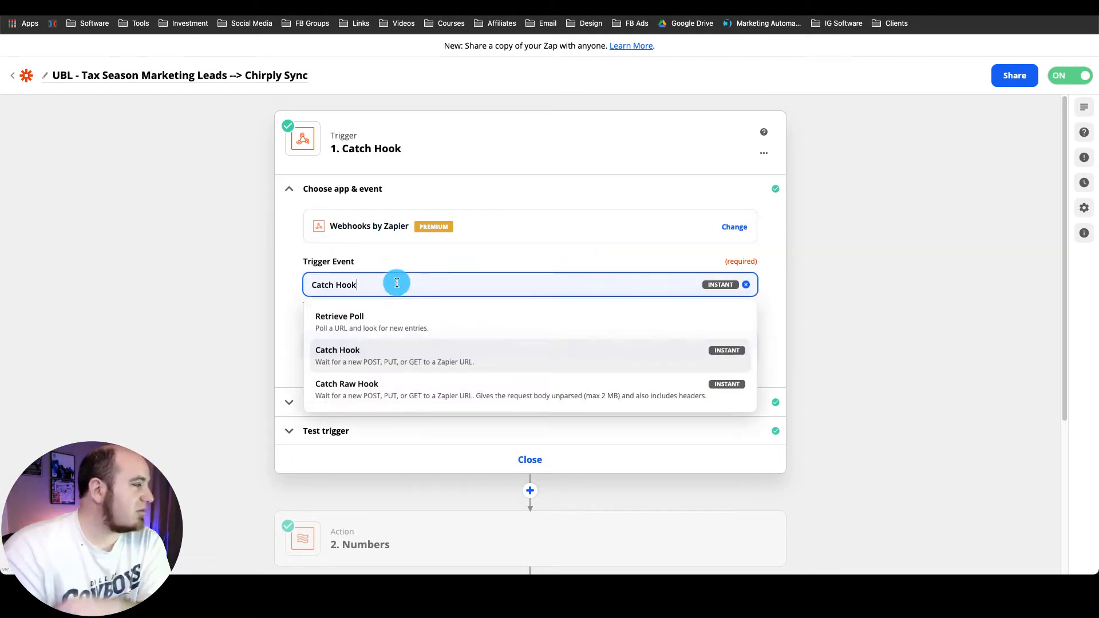
pyautogui.click(214, 333)
pyautogui.click(351, 400)
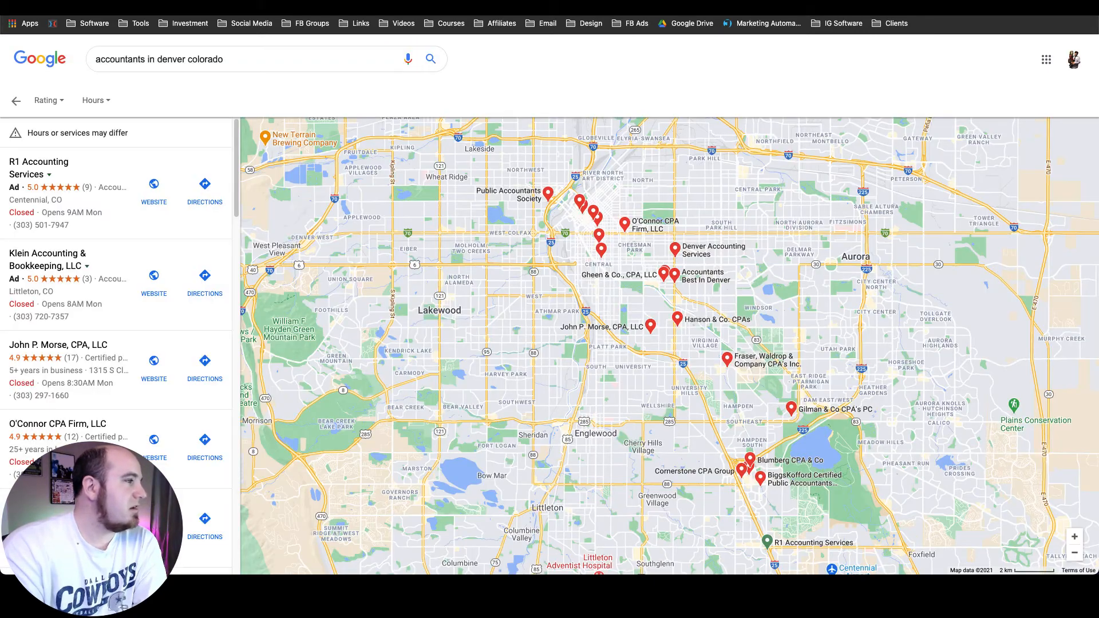
# Step: Return to the map results and set Unlimited Business Leads to send data to a webhook URL, selecting the URL text
pyautogui.click(953, 10)
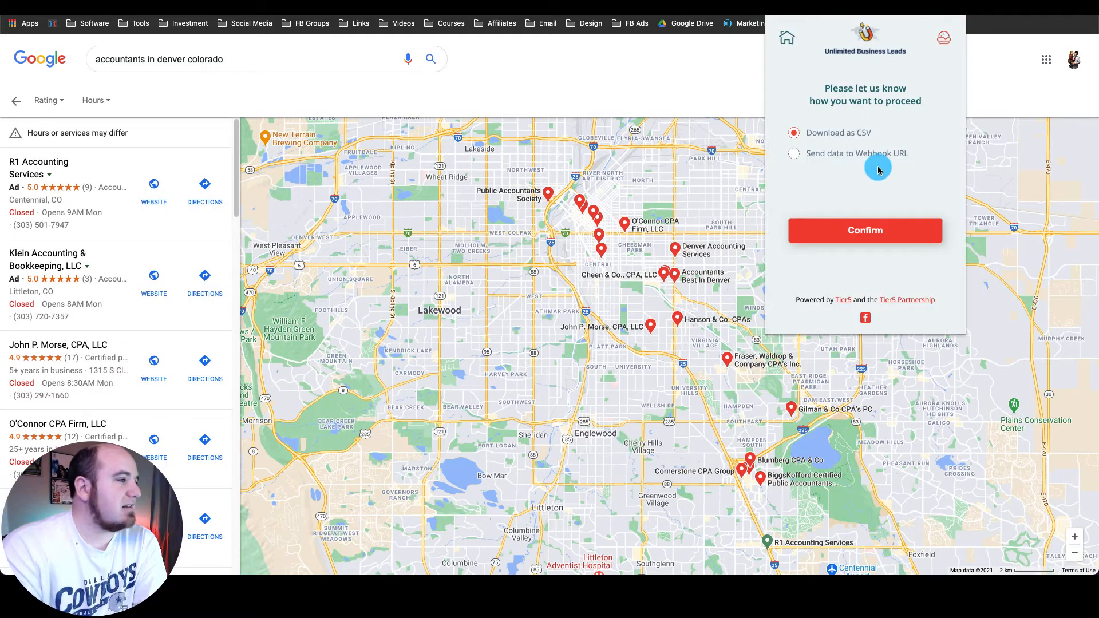
pyautogui.click(804, 154)
pyautogui.click(862, 177)
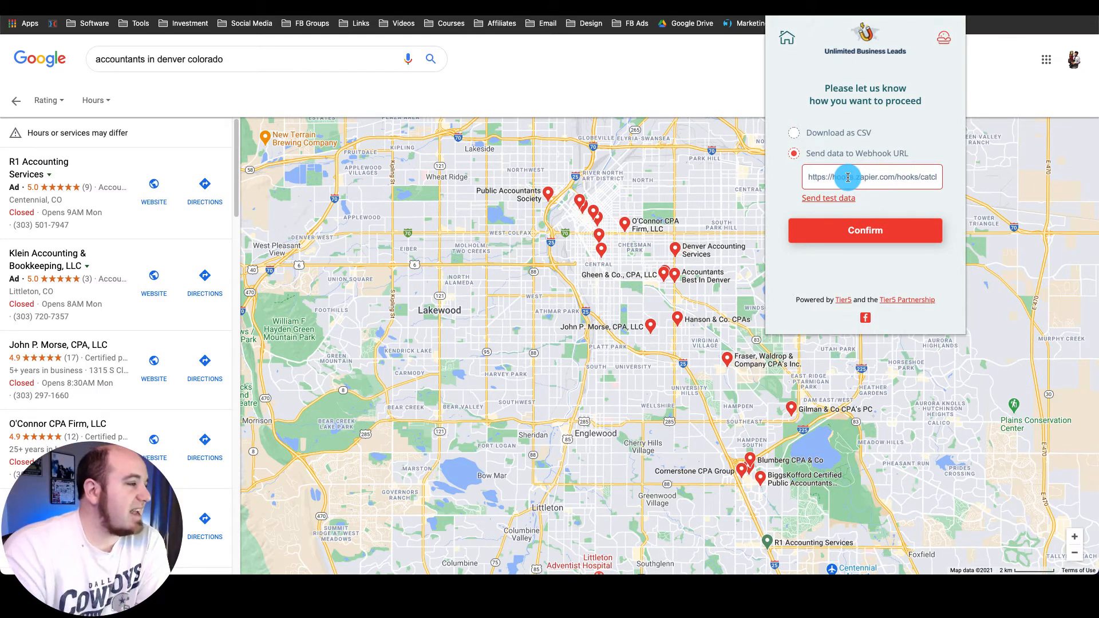
pyautogui.tripleClick(871, 176)
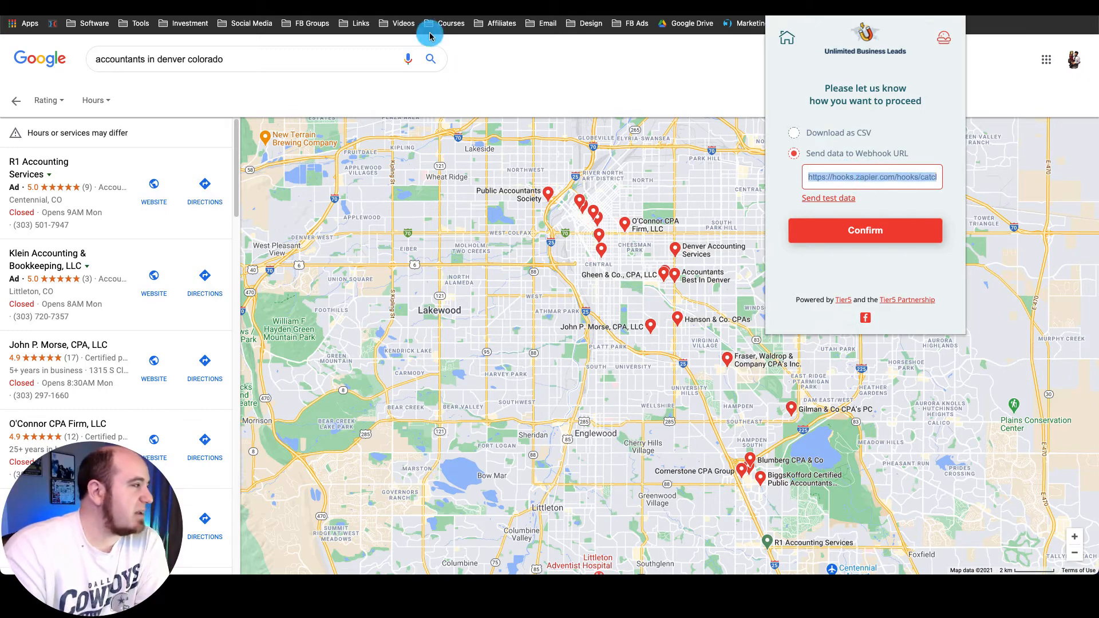
# Step: Copy the Catch Hook trigger's custom webhook URL and choose Send data to Webhook URL in Unlimited Business Leads
pyautogui.click(422, 4)
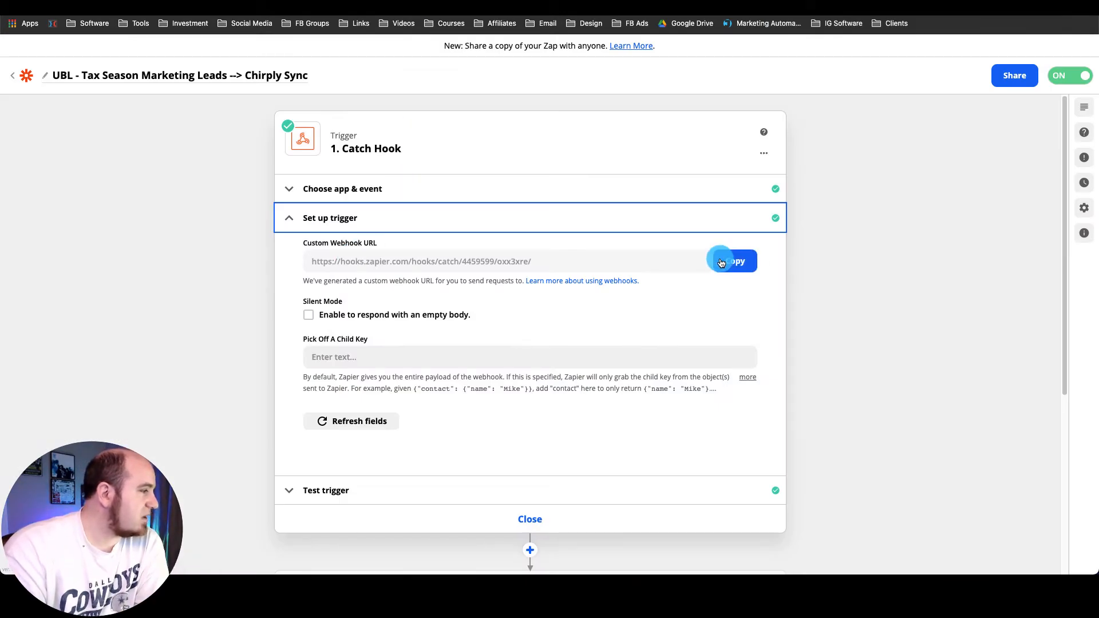
pyautogui.click(721, 263)
pyautogui.click(538, 4)
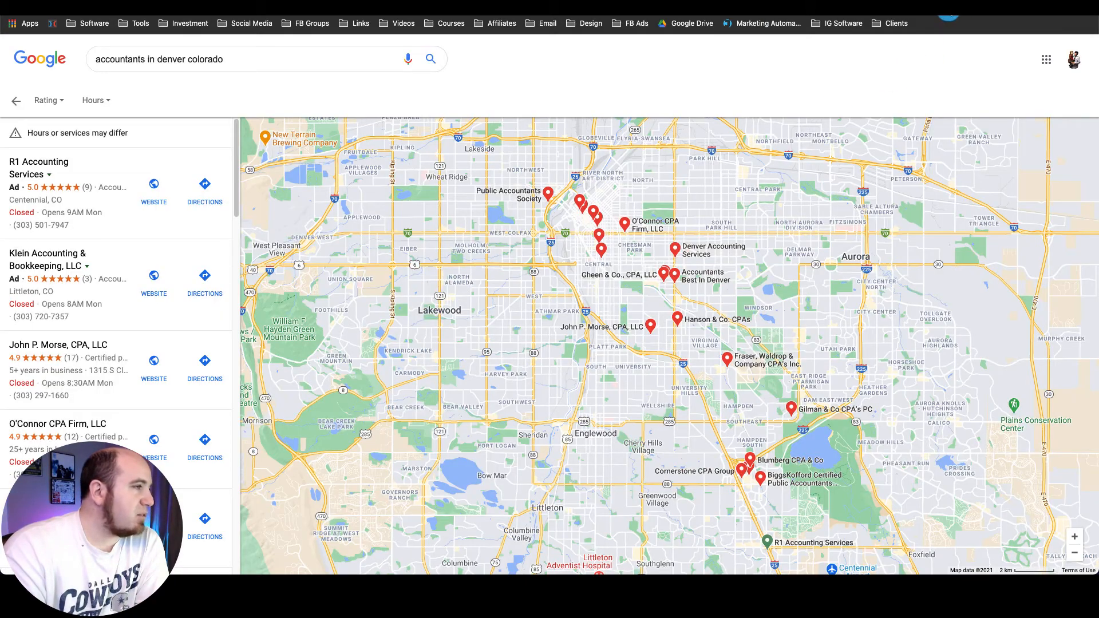
pyautogui.click(954, 7)
pyautogui.click(794, 151)
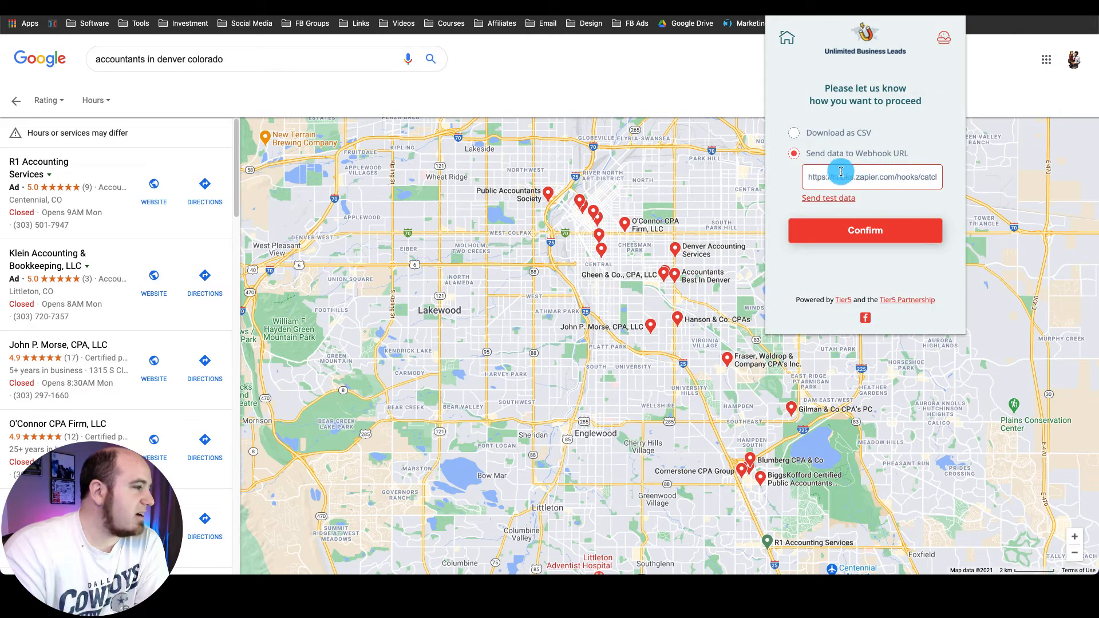
# Step: Return to the Zap and review the sample lead request in the Catch Hook trigger's test section
pyautogui.click(360, 4)
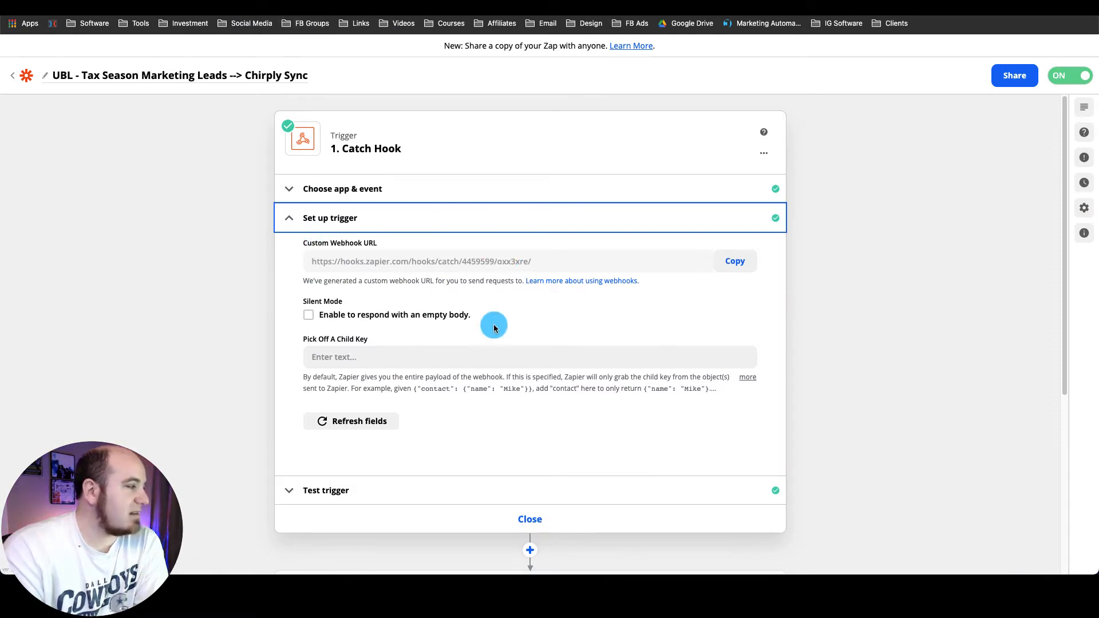
pyautogui.click(355, 222)
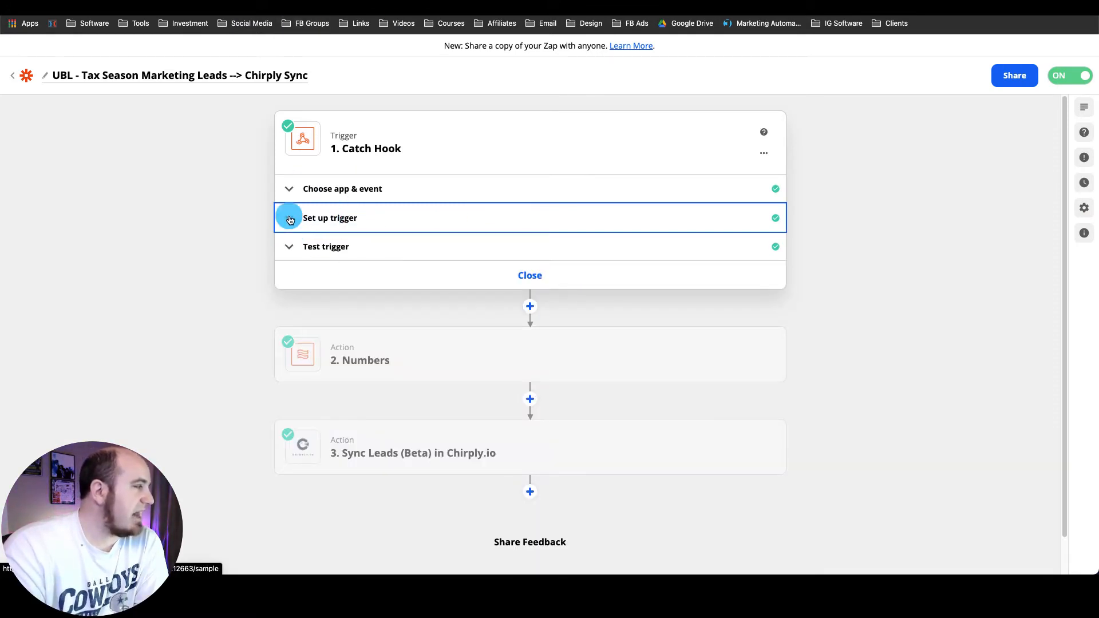
pyautogui.click(338, 207)
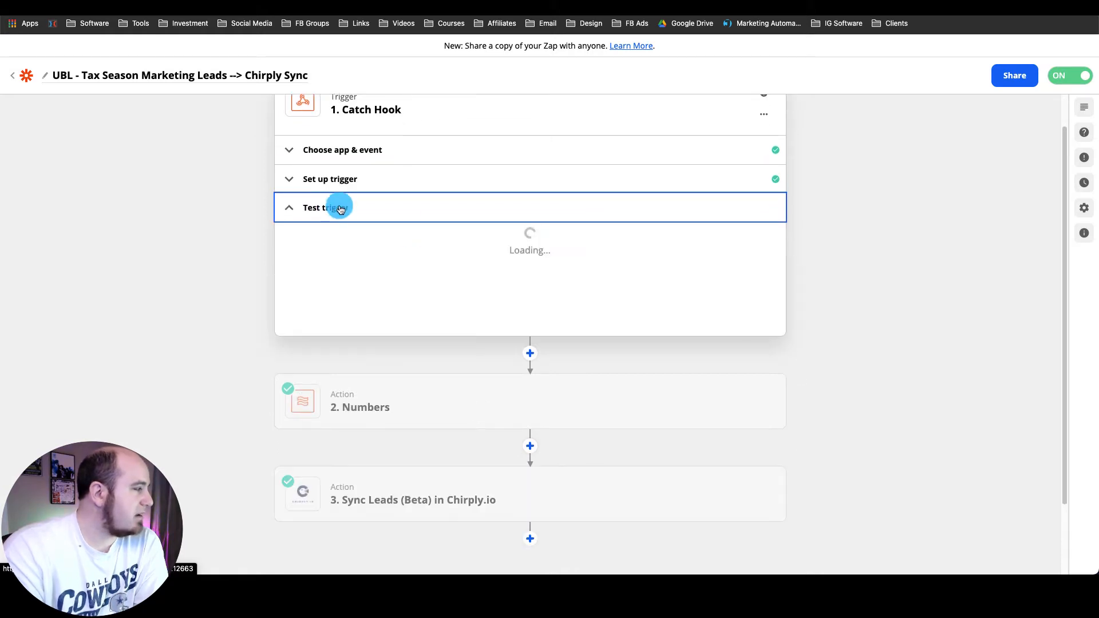
pyautogui.scroll(-3, 462, 350)
pyautogui.scroll(3, 444, 255)
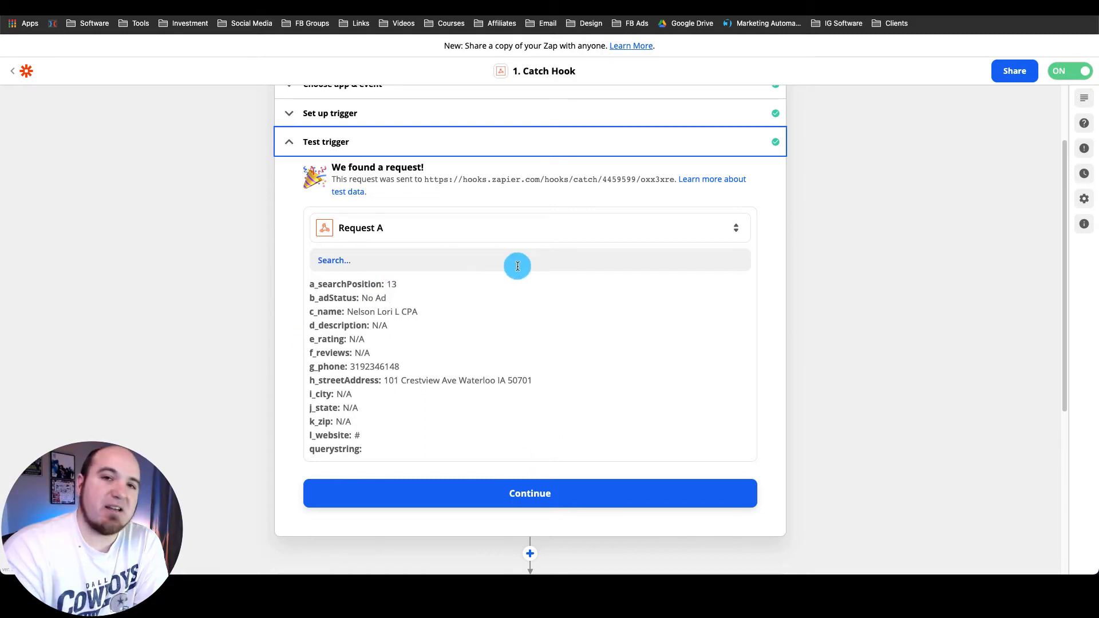
pyautogui.click(369, 127)
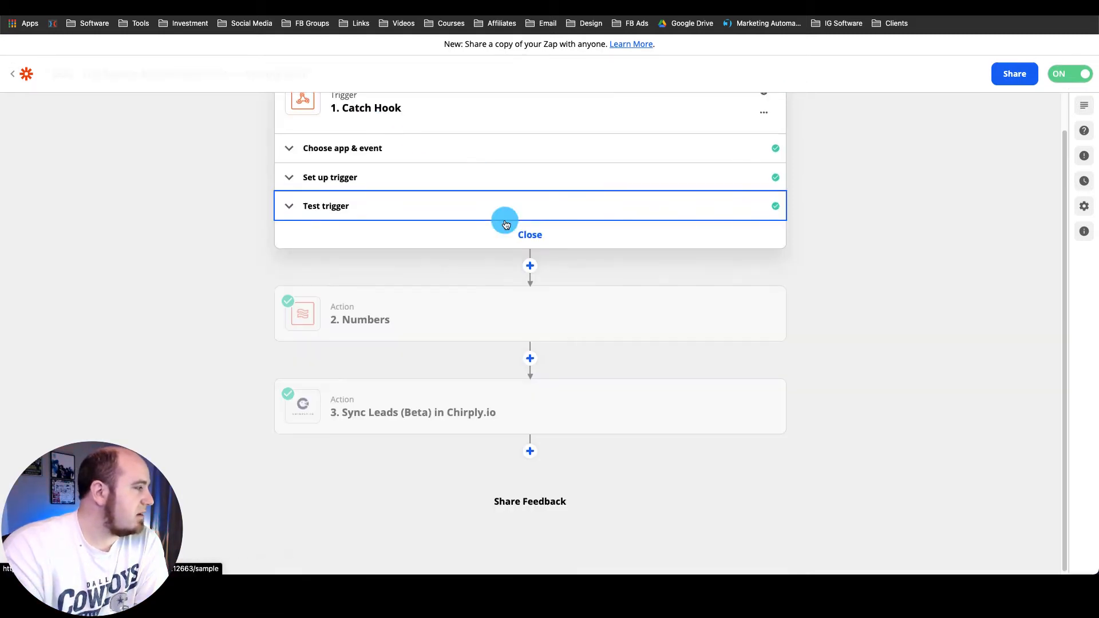
pyautogui.click(413, 304)
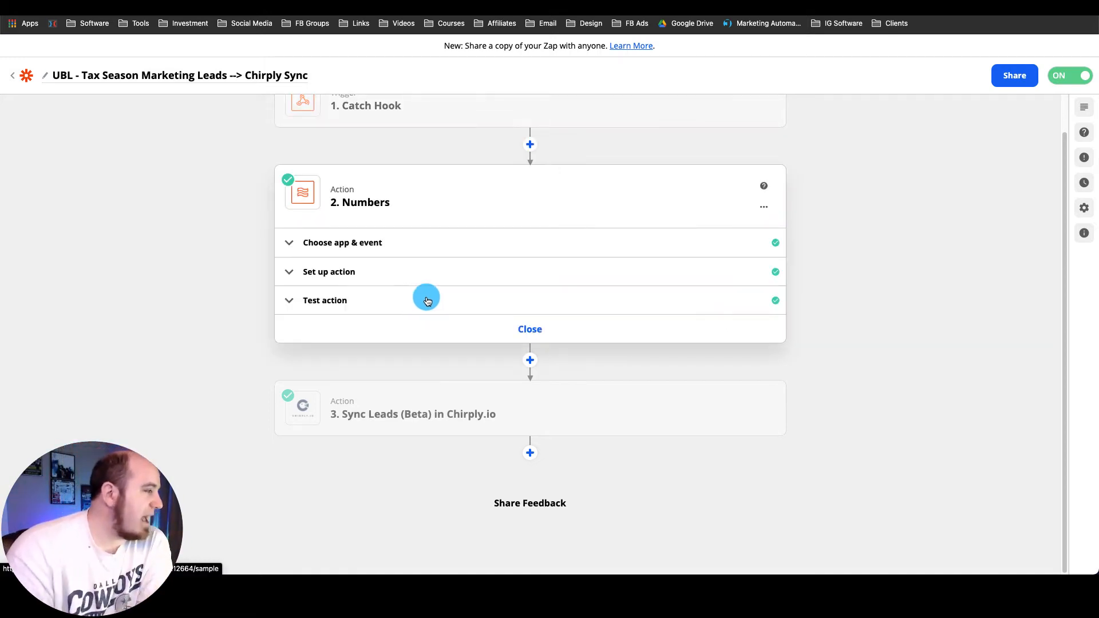
pyautogui.click(421, 242)
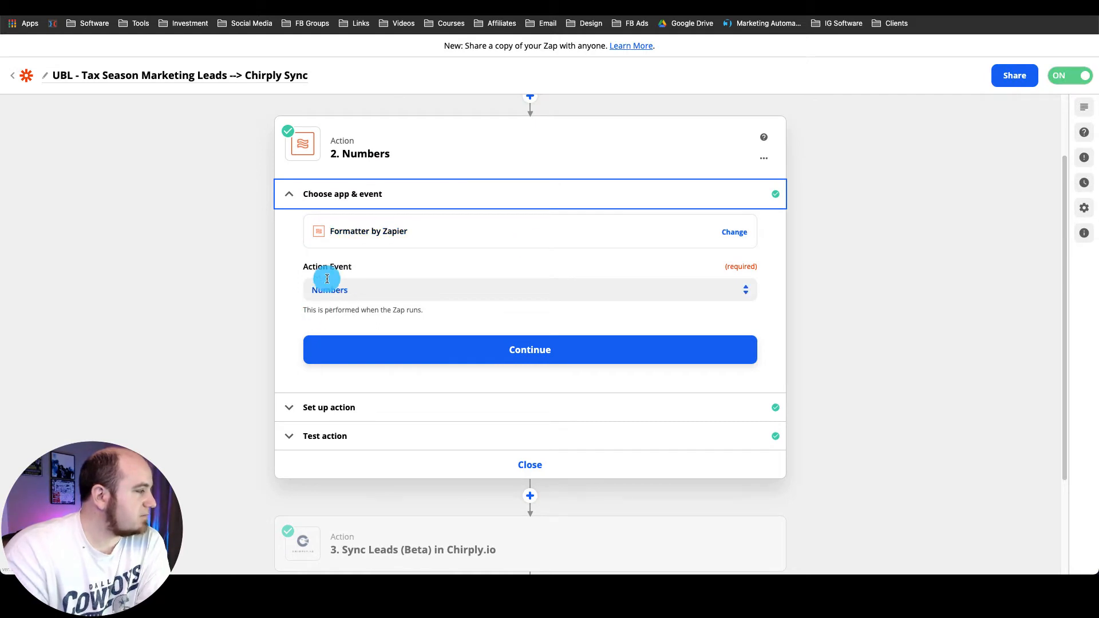
pyautogui.click(407, 412)
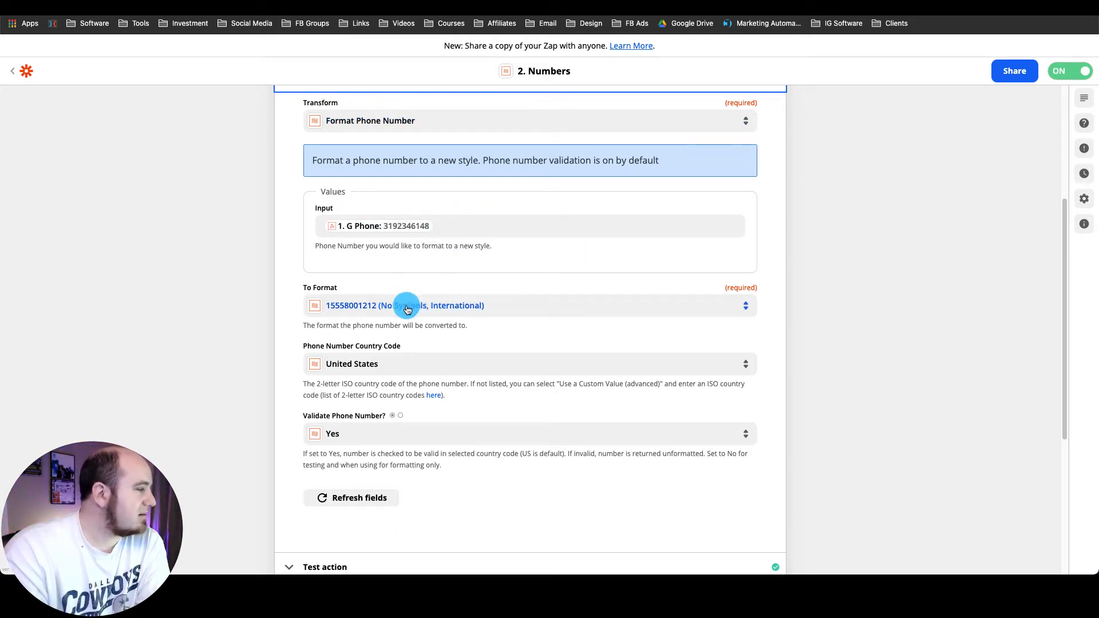
pyautogui.click(538, 304)
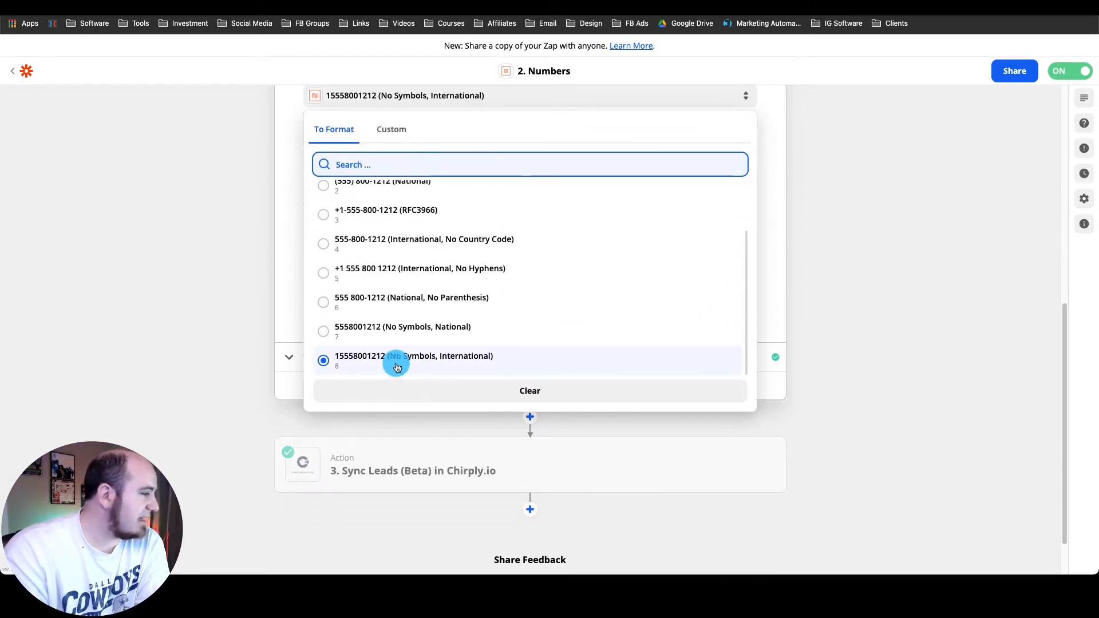
pyautogui.click(420, 355)
pyautogui.scroll(2, 576, 216)
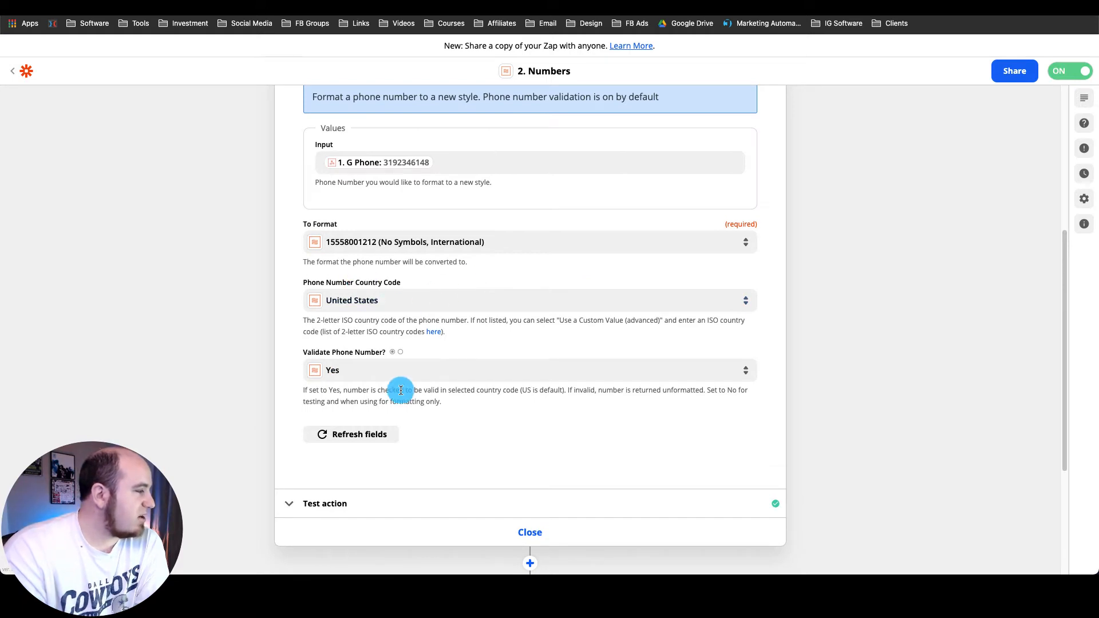
pyautogui.scroll(-1, 412, 366)
# Step: Examine the formatted phone number in the Numbers action's test output
pyautogui.click(445, 468)
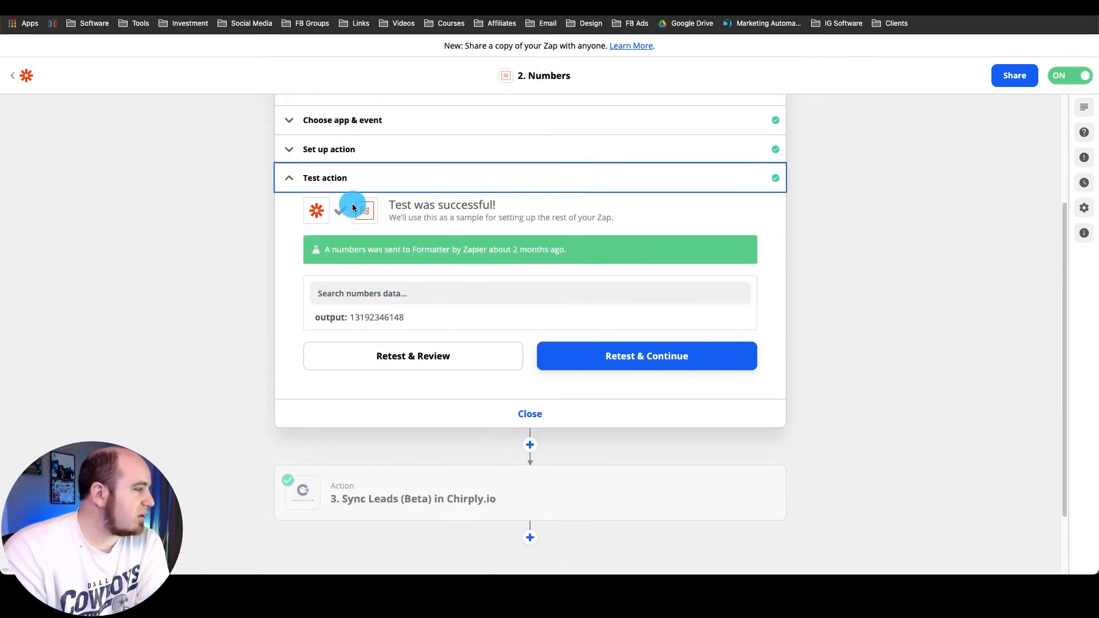
pyautogui.moveTo(355, 316); pyautogui.dragTo(462, 311)
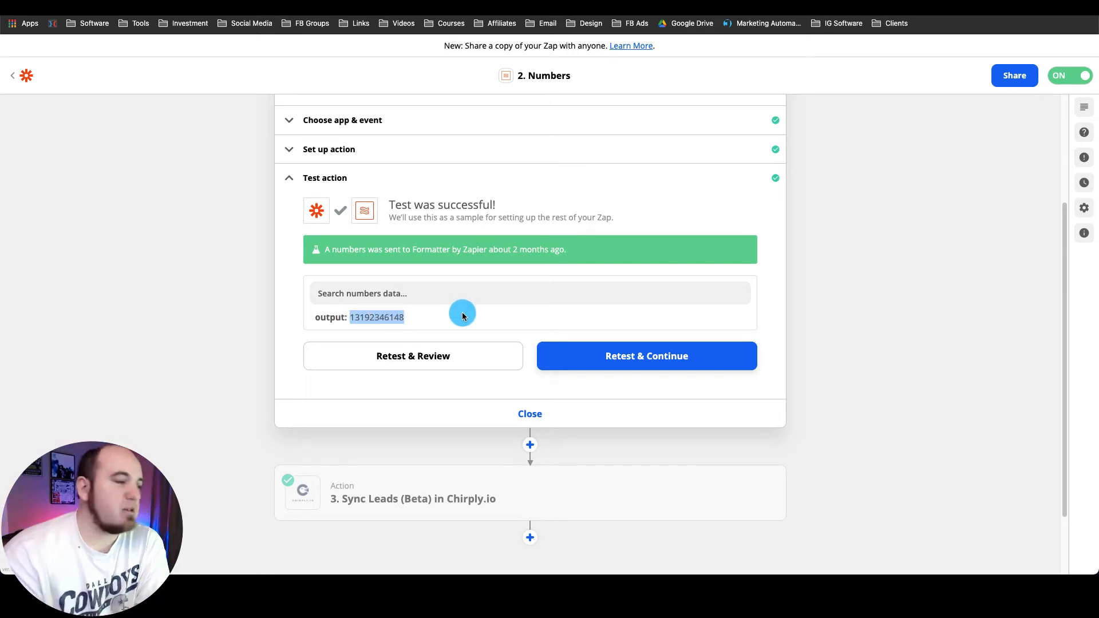
pyautogui.click(326, 176)
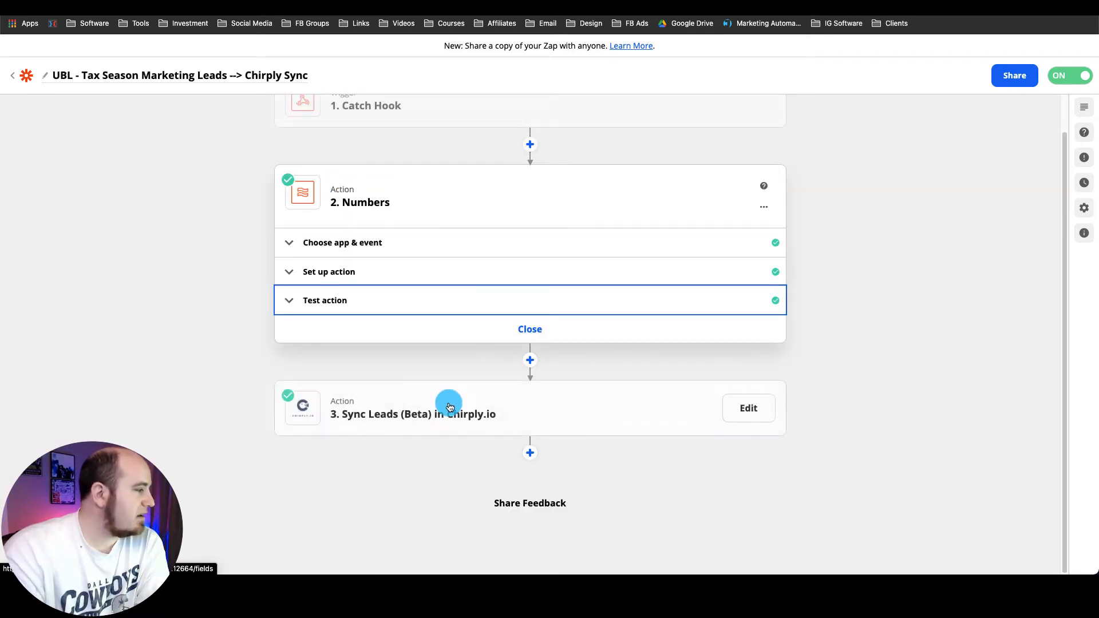
# Step: Open the Sync Leads (Beta) in Chirply.io action and review its event, connected account and field setup
pyautogui.click(449, 403)
pyautogui.click(409, 335)
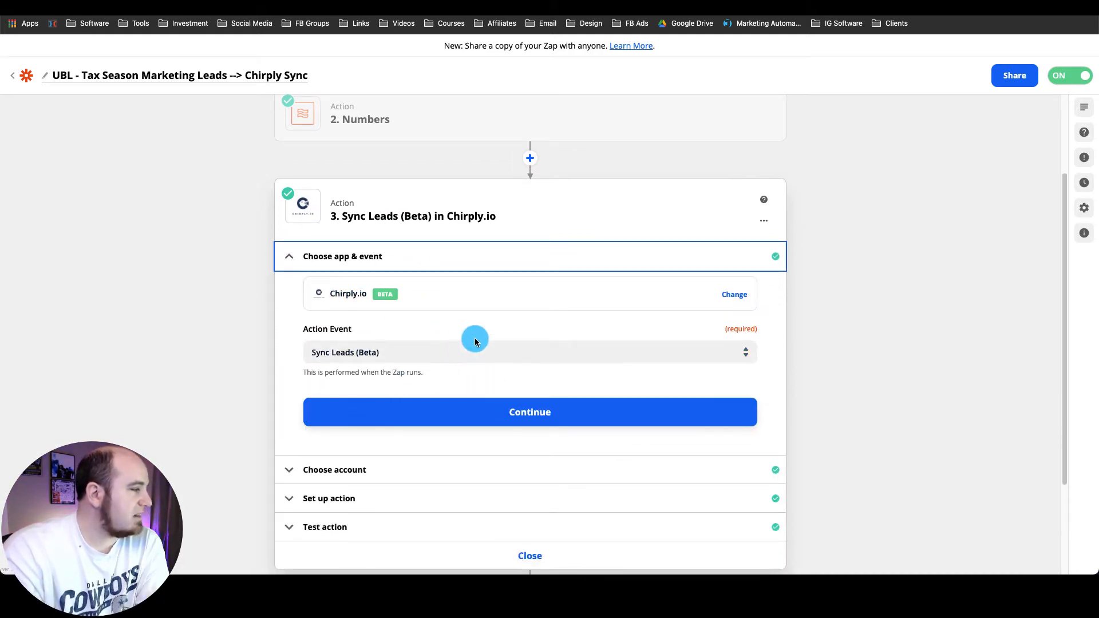
pyautogui.scroll(-3, 475, 342)
pyautogui.click(400, 334)
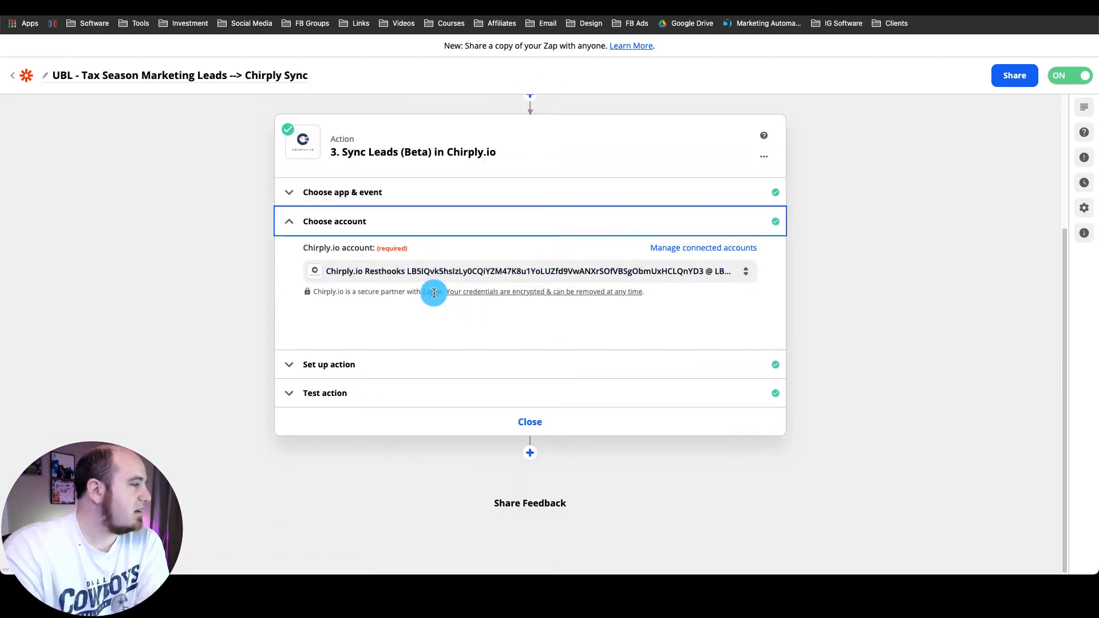
pyautogui.click(424, 355)
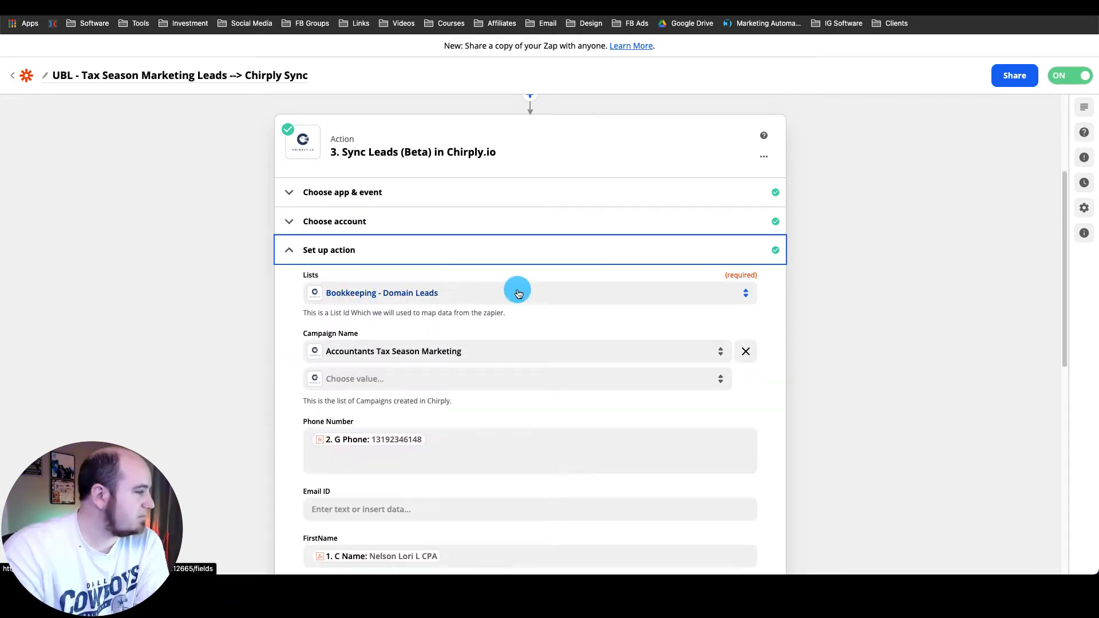
pyautogui.scroll(-3, 518, 293)
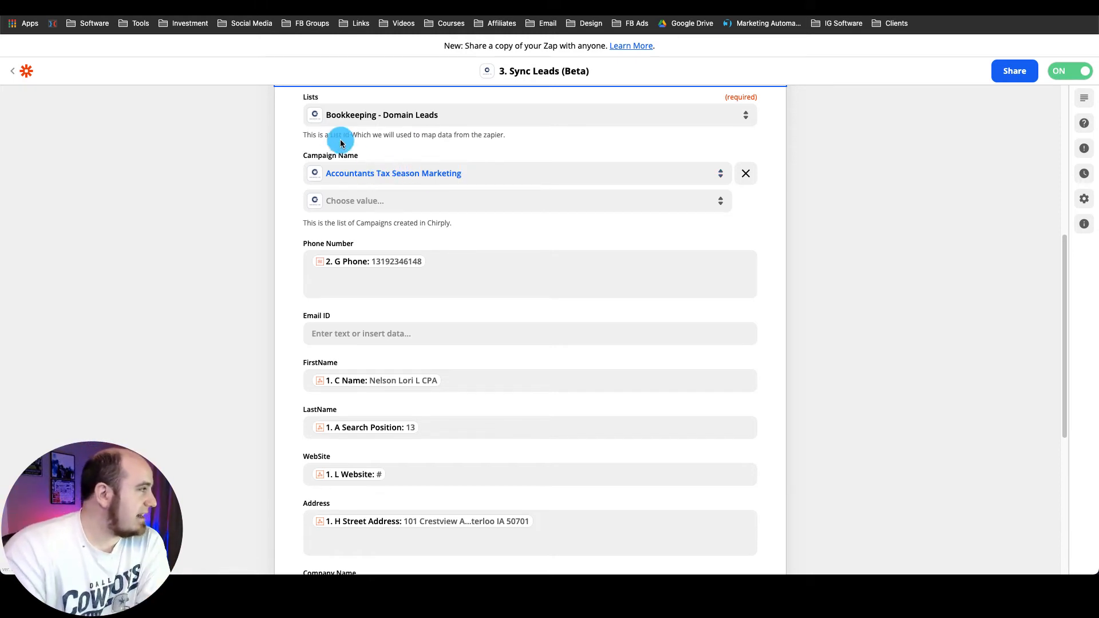
# Step: In Chirply.io, start a new Accountants Tax Season Marketing campaign step named SMS with its delay time set to Immediately
pyautogui.click(133, 8)
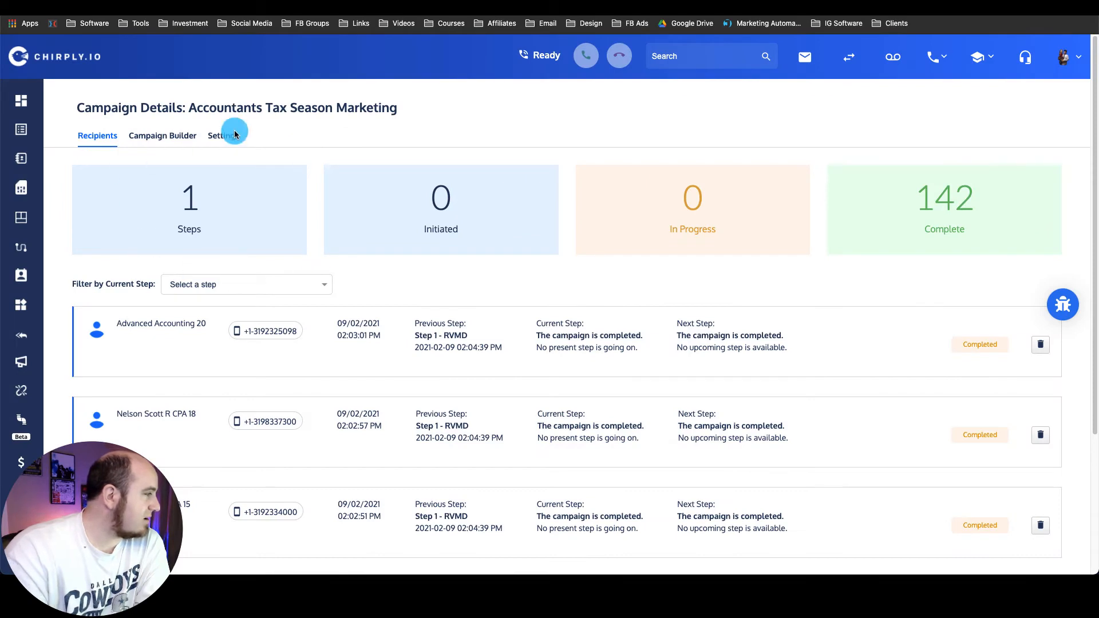
pyautogui.click(164, 142)
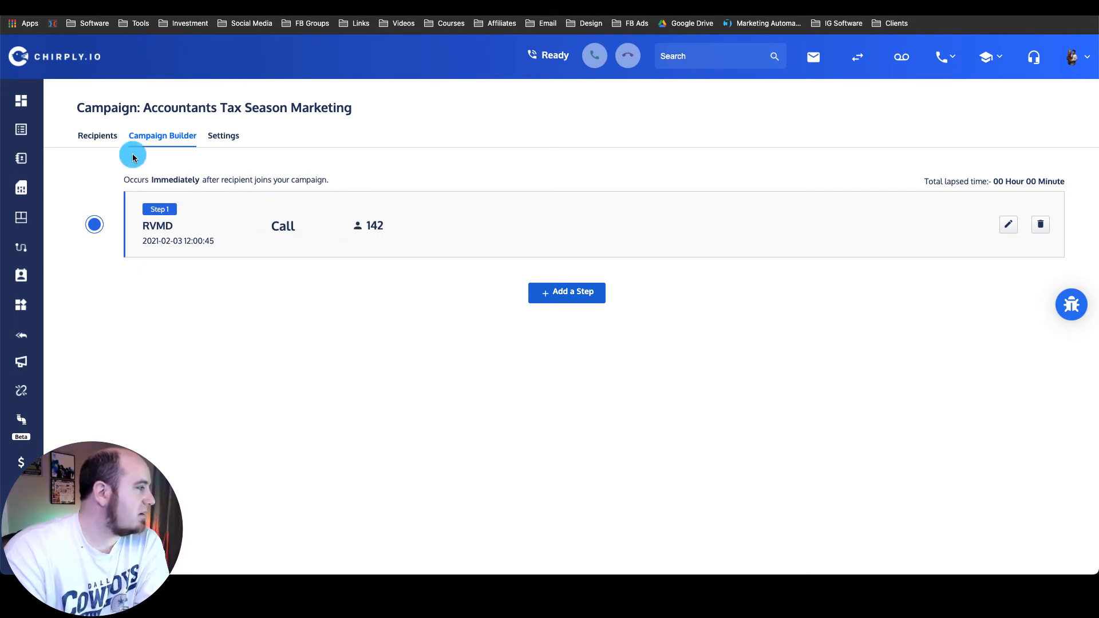
pyautogui.click(561, 295)
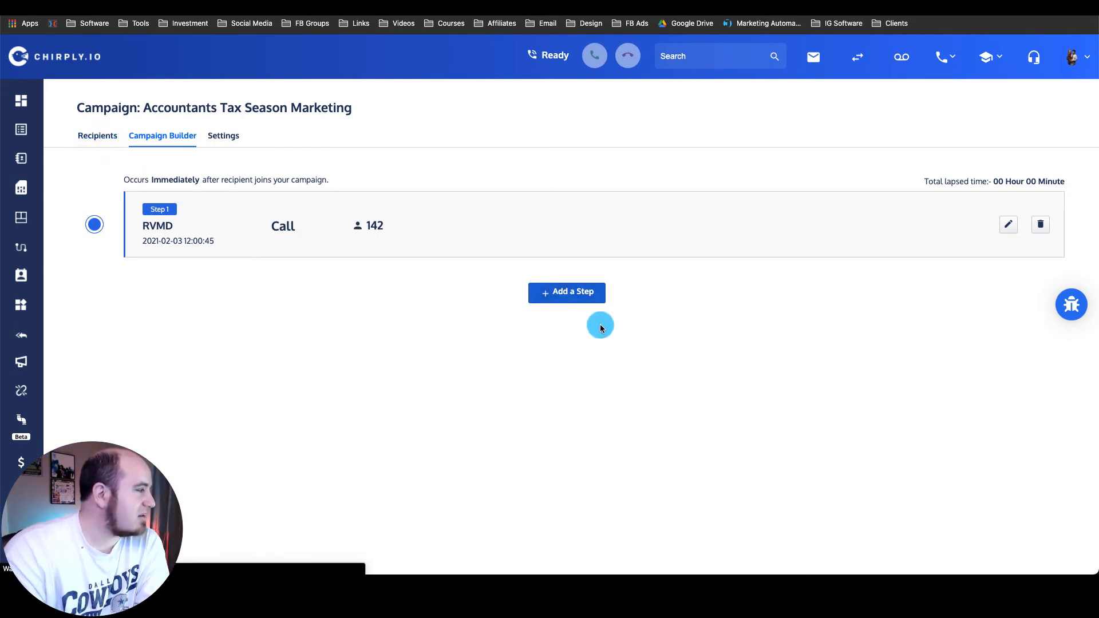
pyautogui.click(274, 203)
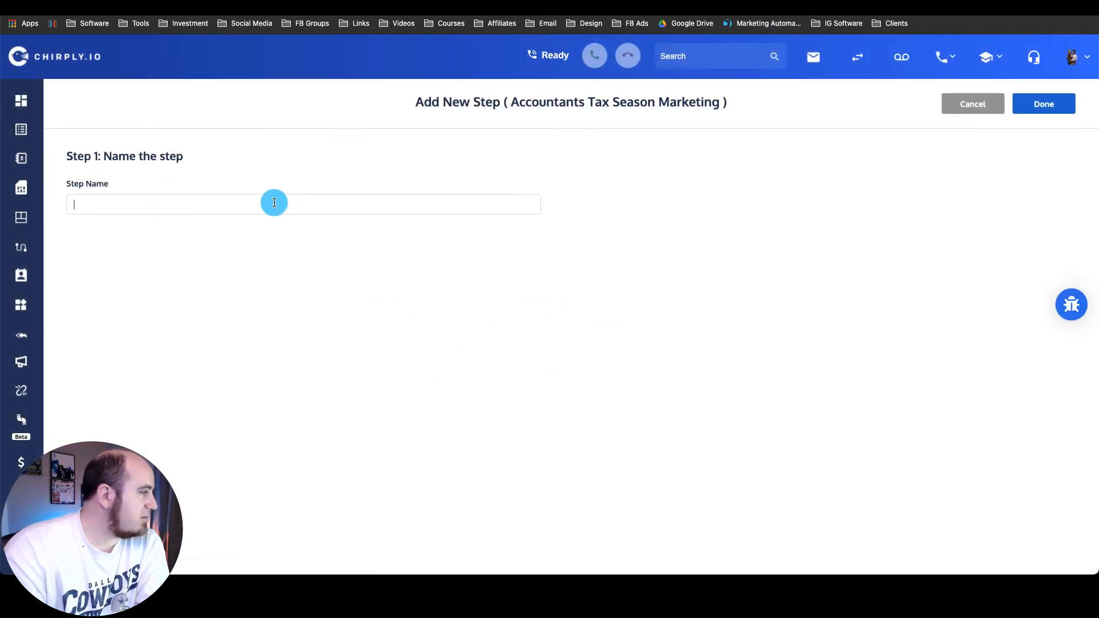
pyautogui.write('SMS')
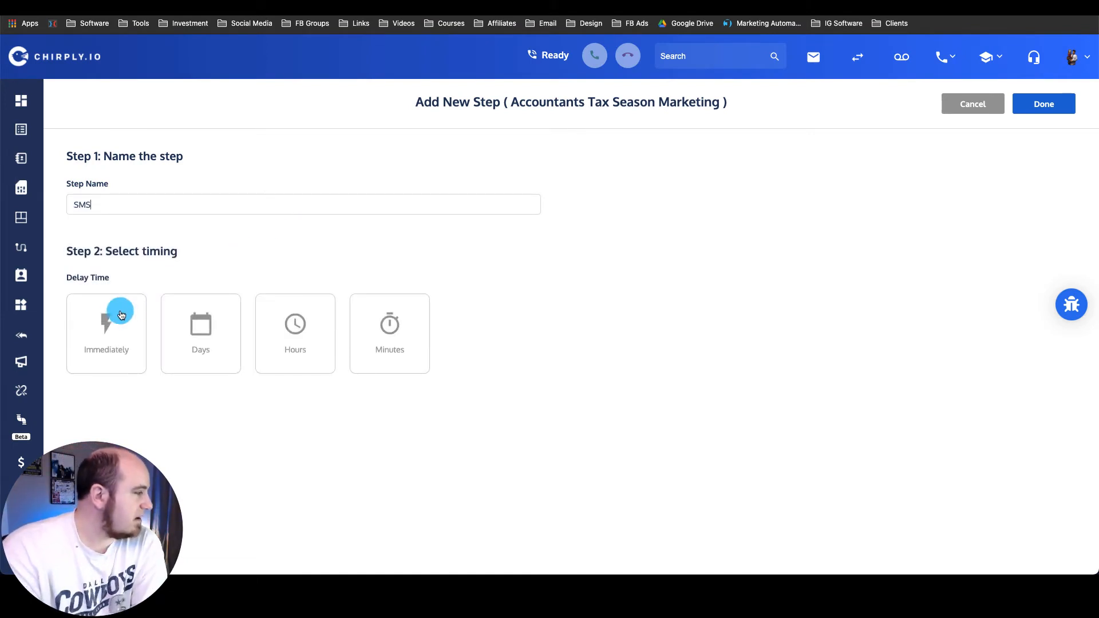
pyautogui.click(121, 315)
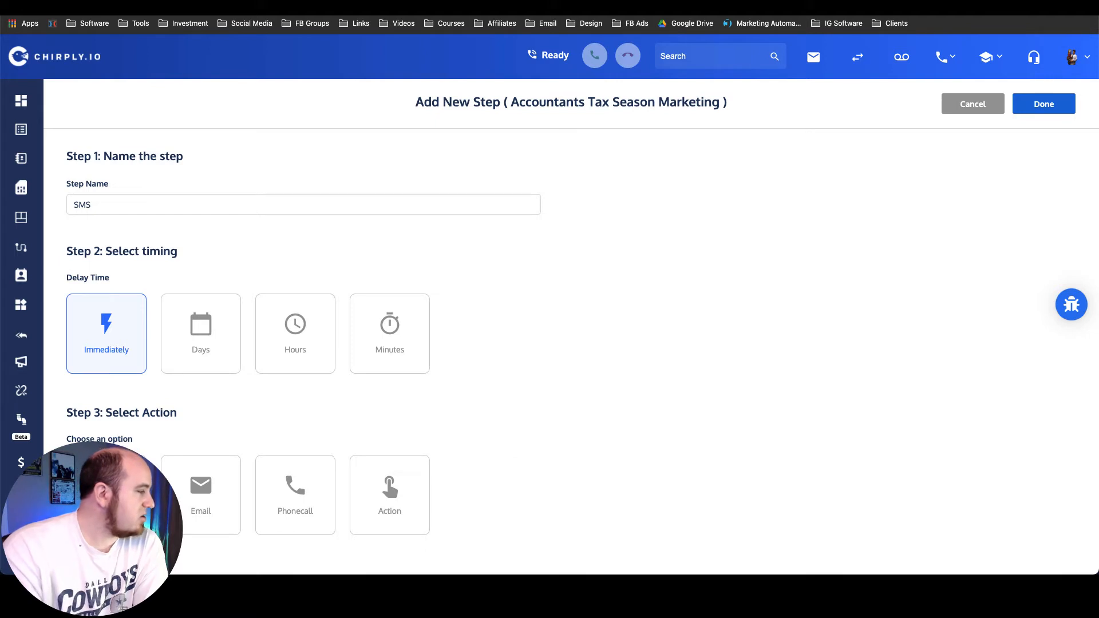
# Step: Try the available action types for the new campaign step, including Email, Phonecall and Action
pyautogui.click(109, 486)
pyautogui.click(212, 487)
pyautogui.click(292, 485)
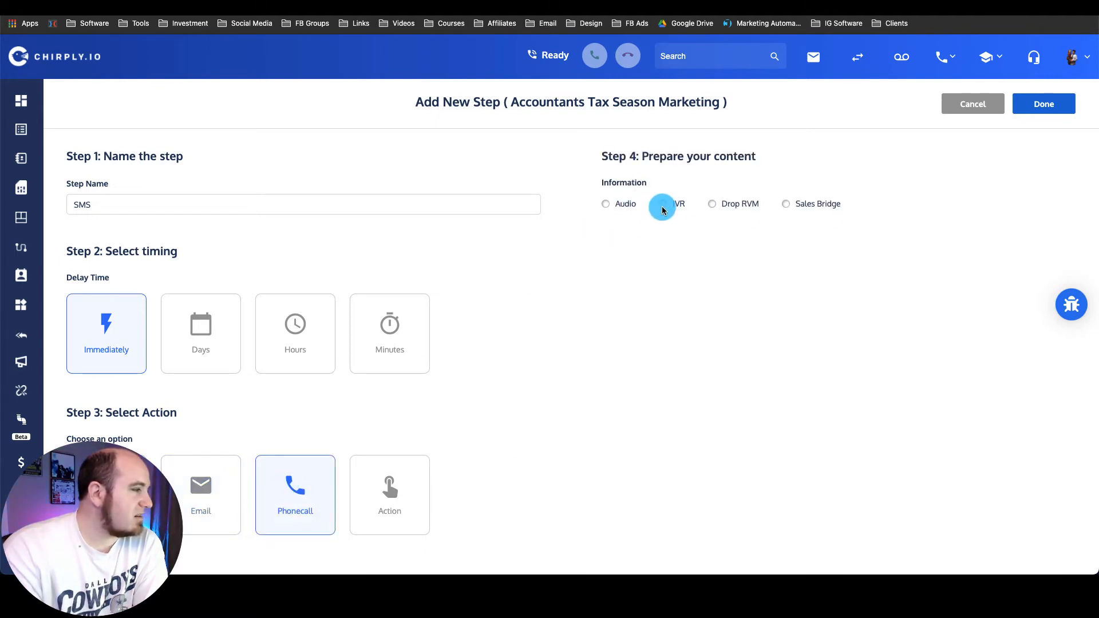
pyautogui.click(385, 494)
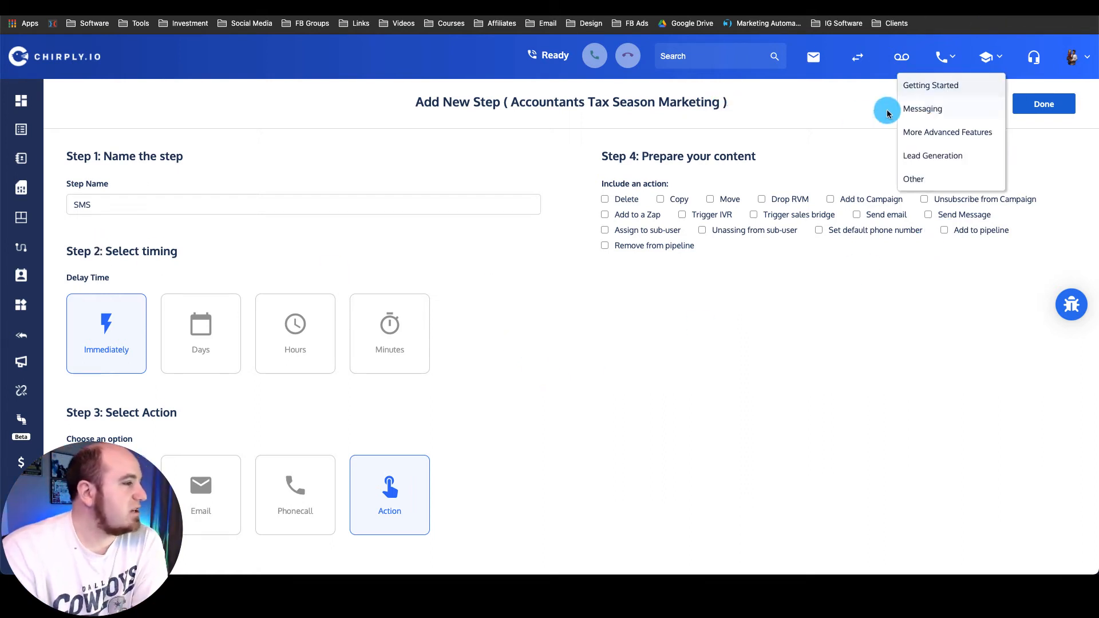
# Step: Return to the Zap and review how the webhook and Numbers data are mapped to the Sync Leads fields
pyautogui.click(337, 5)
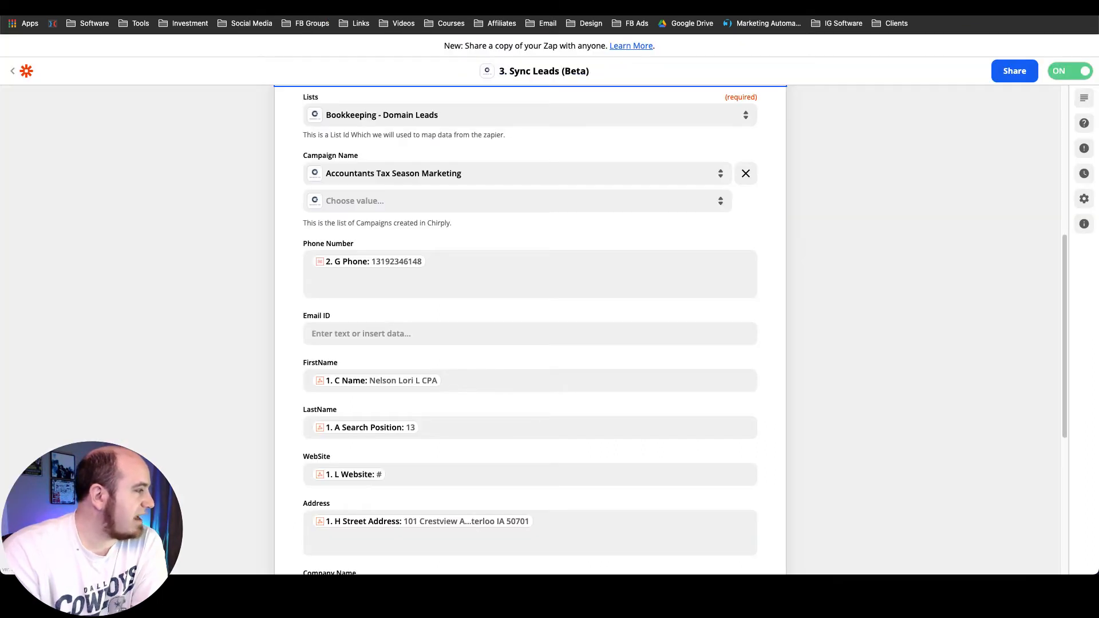
pyautogui.scroll(-3, 400, 412)
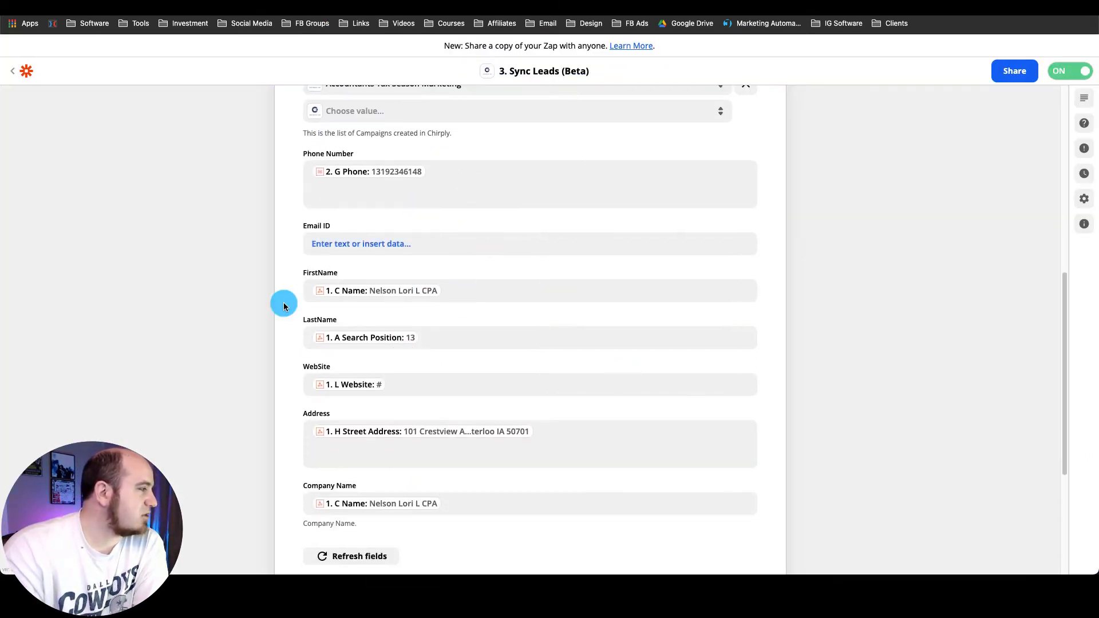
pyautogui.scroll(15, 475, 183)
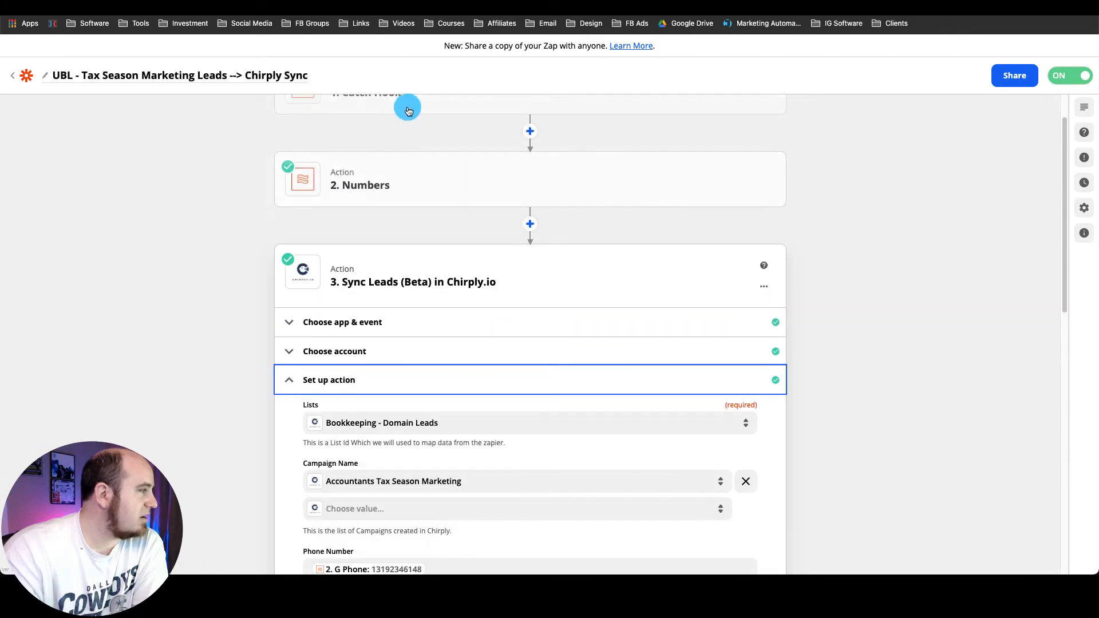
pyautogui.scroll(-12, 472, 335)
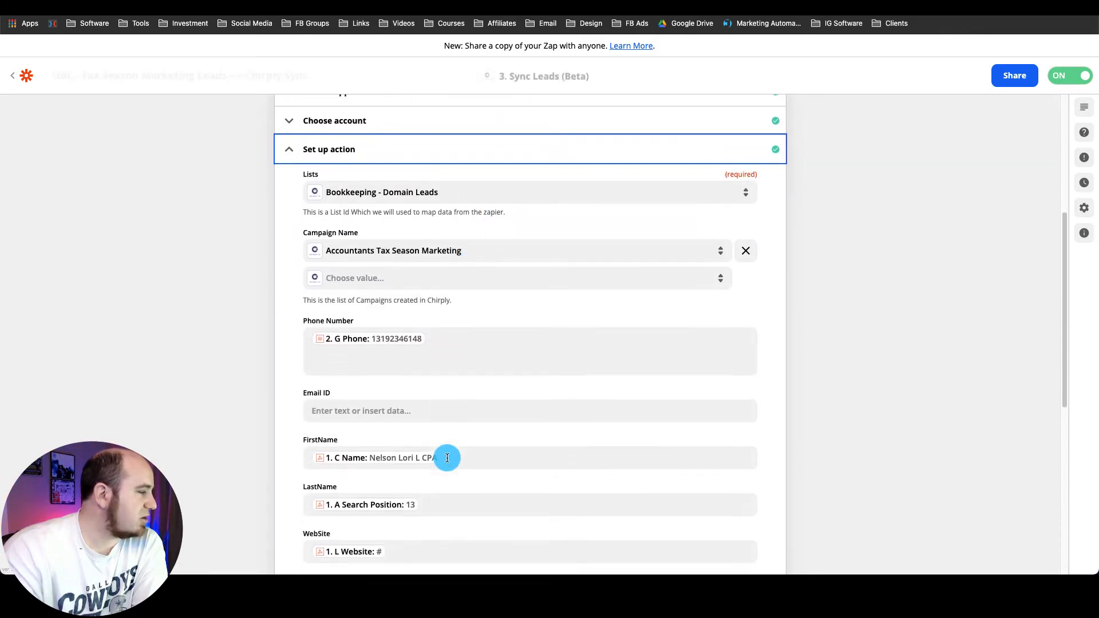
pyautogui.scroll(11, 528, 247)
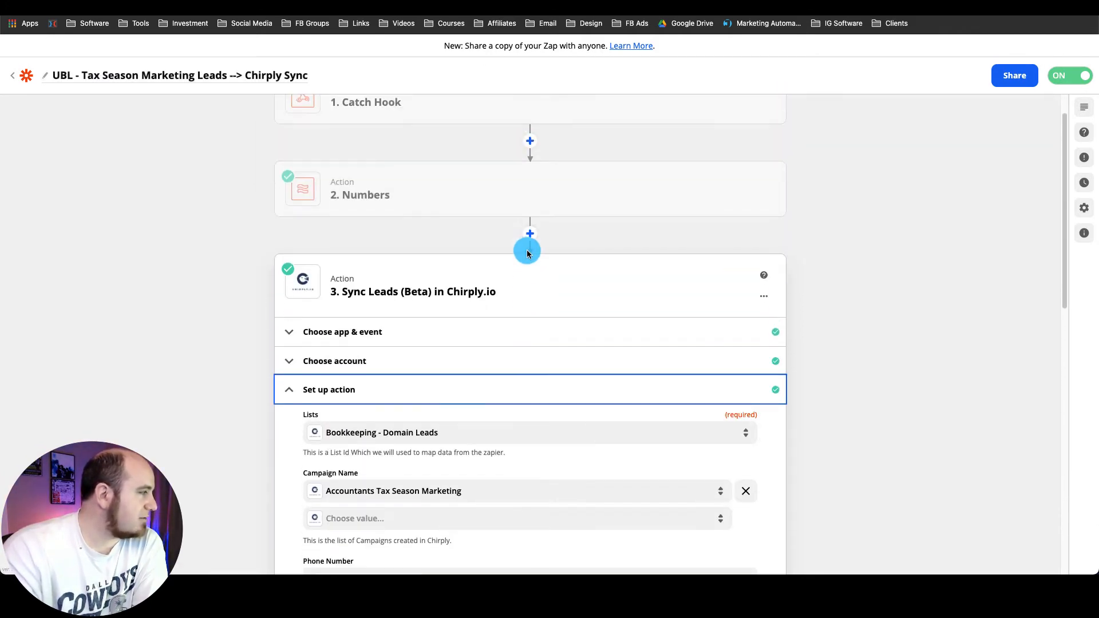
pyautogui.scroll(-5, 470, 399)
pyautogui.scroll(-11, 470, 399)
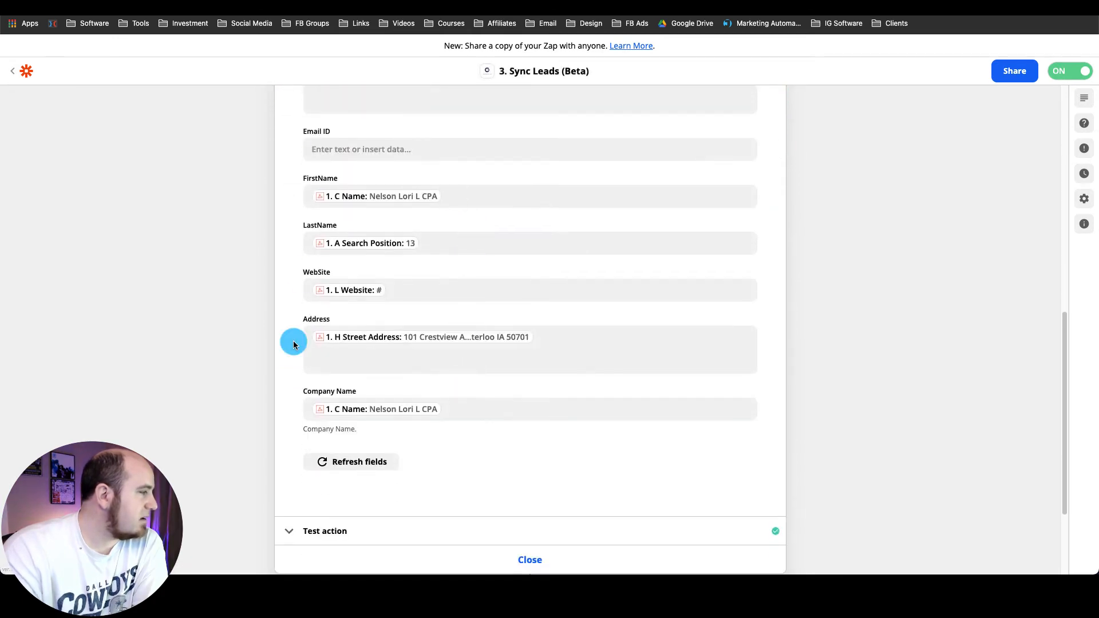
pyautogui.scroll(-3, 361, 495)
pyautogui.scroll(20, 386, 327)
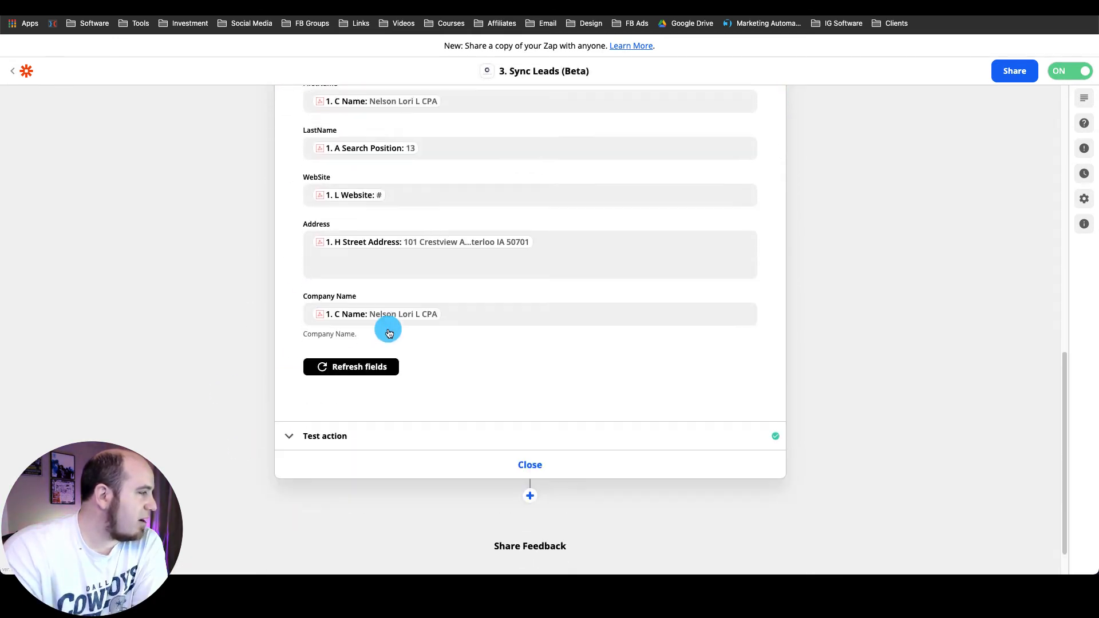
pyautogui.scroll(-20, 385, 350)
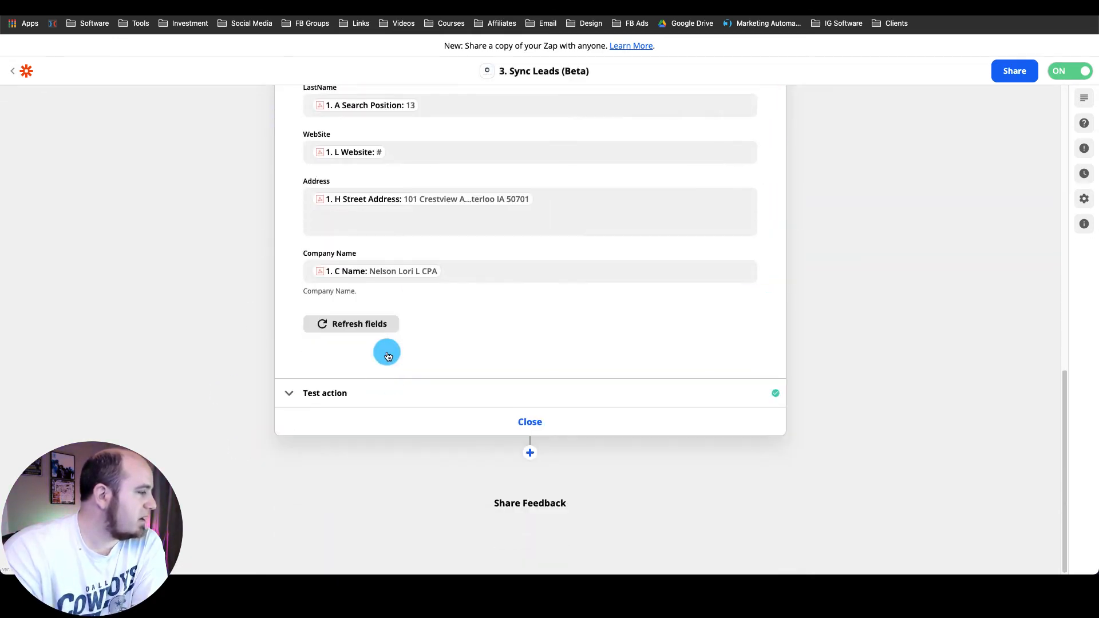
# Step: Examine the status and message in the Sync Leads action's test output
pyautogui.click(336, 395)
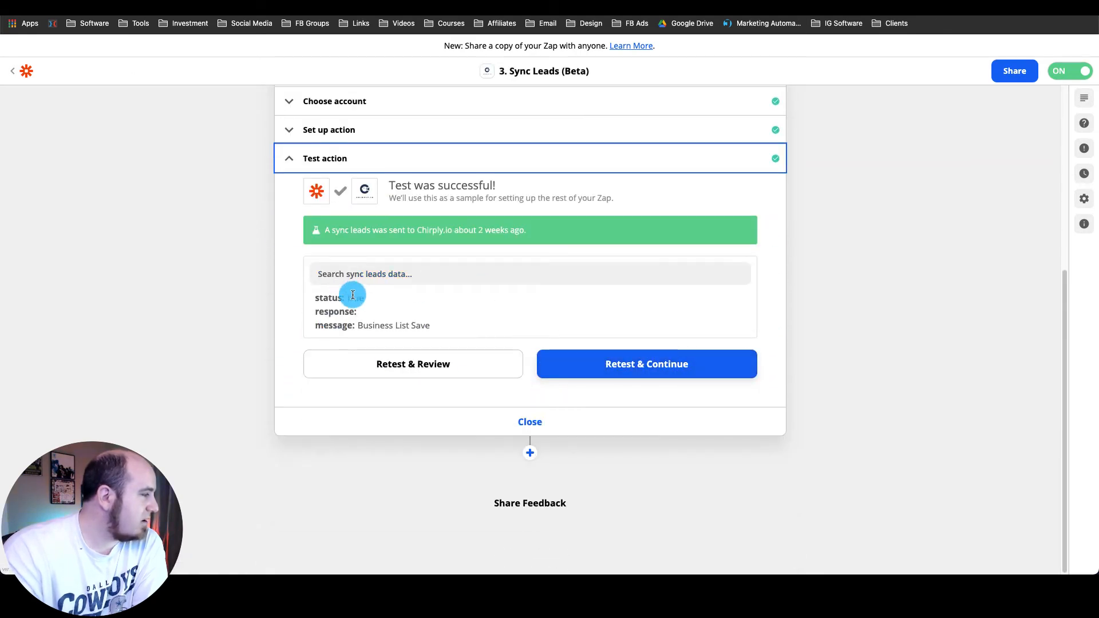
pyautogui.moveTo(366, 297); pyautogui.dragTo(345, 296)
pyautogui.moveTo(444, 319); pyautogui.dragTo(357, 321)
pyautogui.click(483, 314)
pyautogui.scroll(2, 531, 329)
pyautogui.scroll(4, 531, 329)
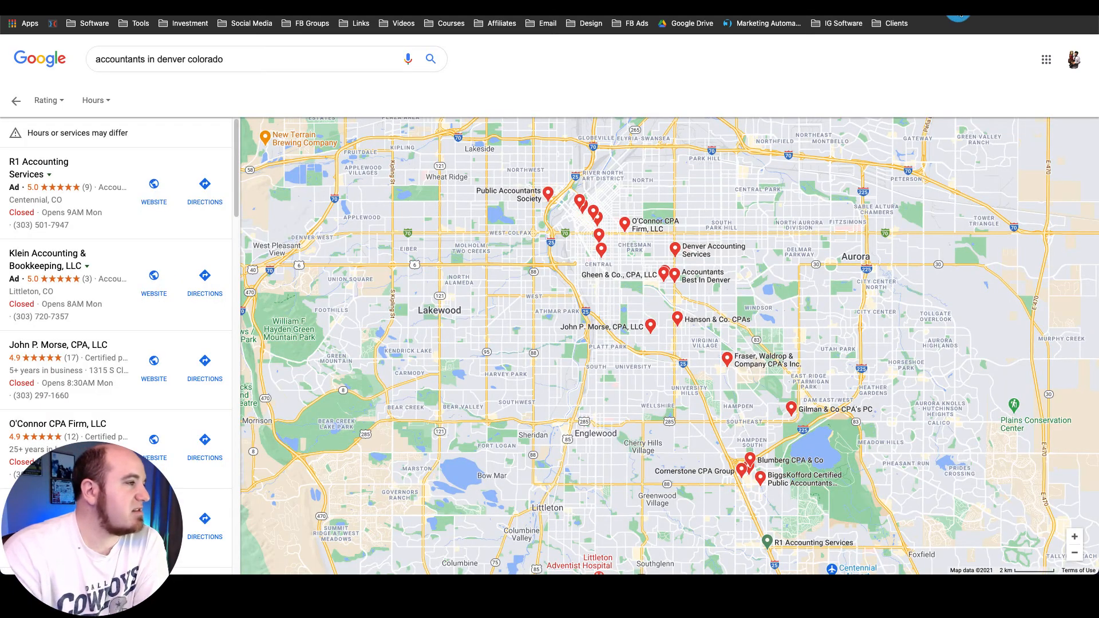
# Step: From the Google results for accountants in denver colorado, send leads to the Zapier webhook URL with Unlimited Business Leads, then stop scraping
pyautogui.click(958, 7)
pyautogui.click(793, 153)
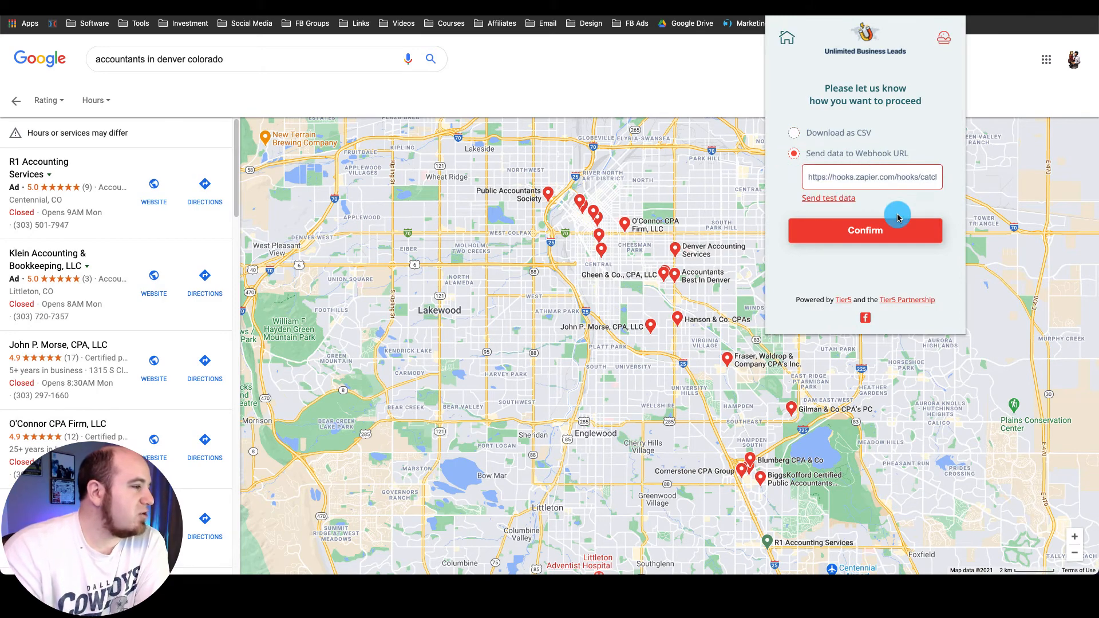
pyautogui.click(872, 231)
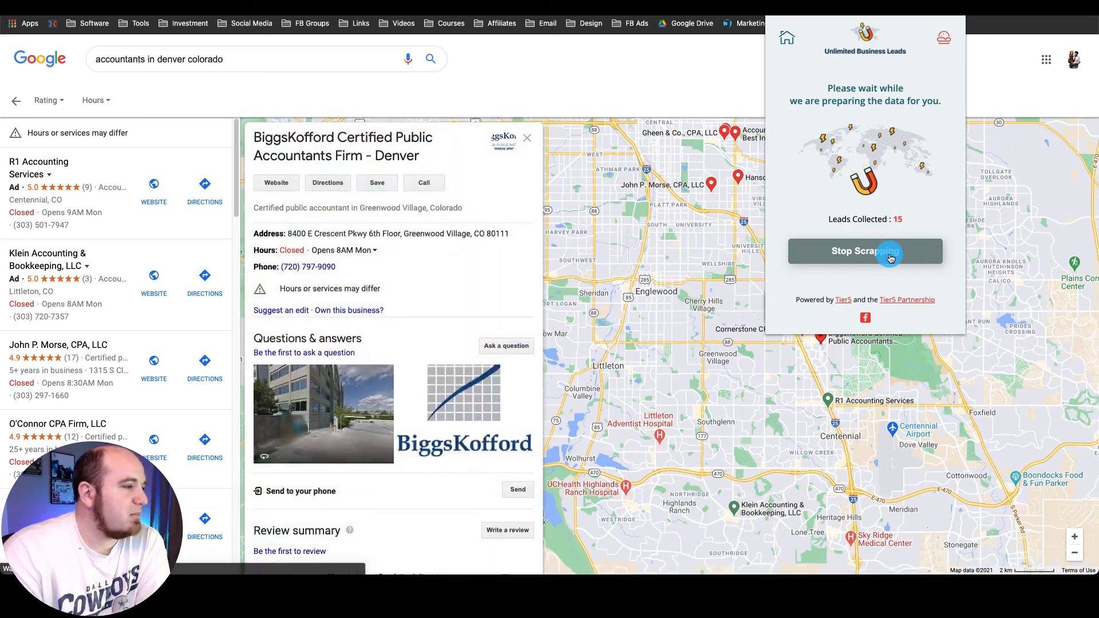
pyautogui.click(890, 255)
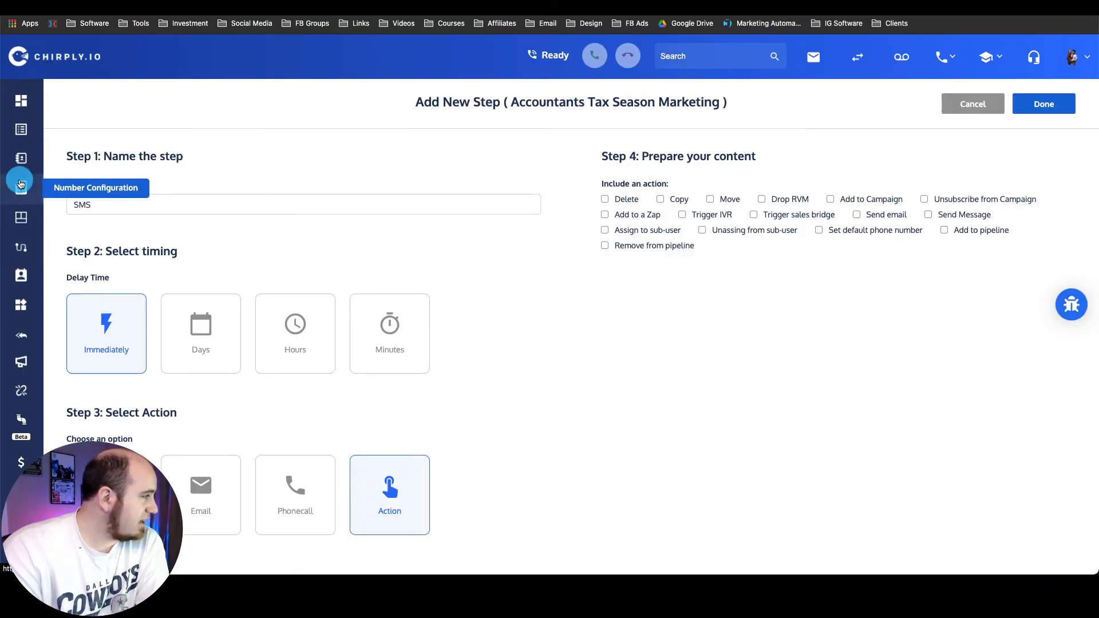
# Step: Open the Accountants Tax Season Marketing campaign in Chirply.io and examine its recipients and the Initiated and Complete totals
pyautogui.click(22, 361)
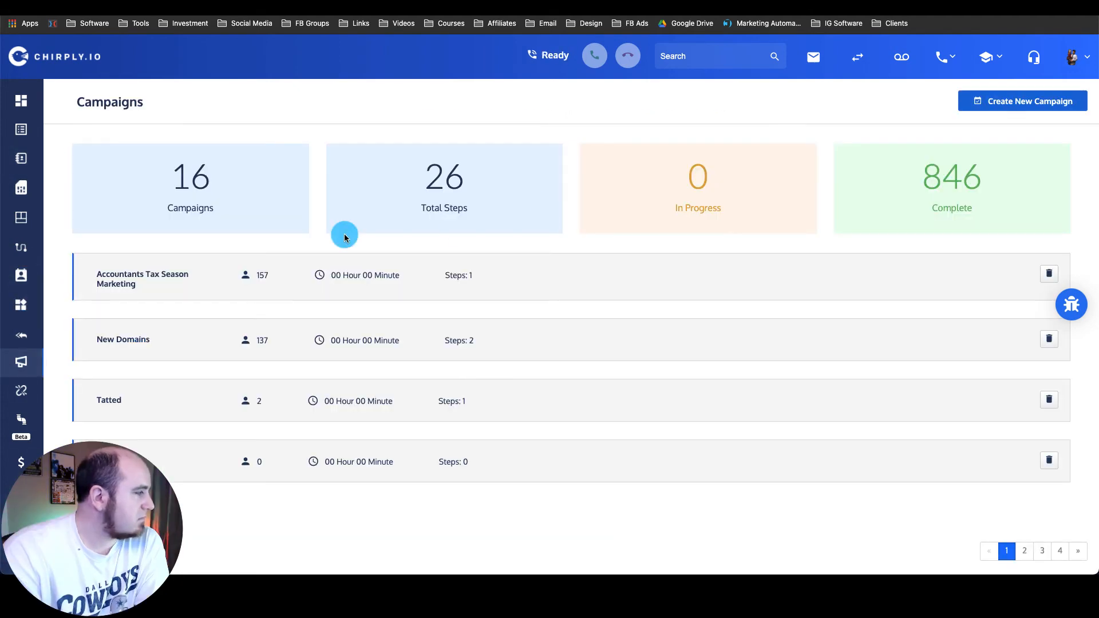
pyautogui.click(172, 275)
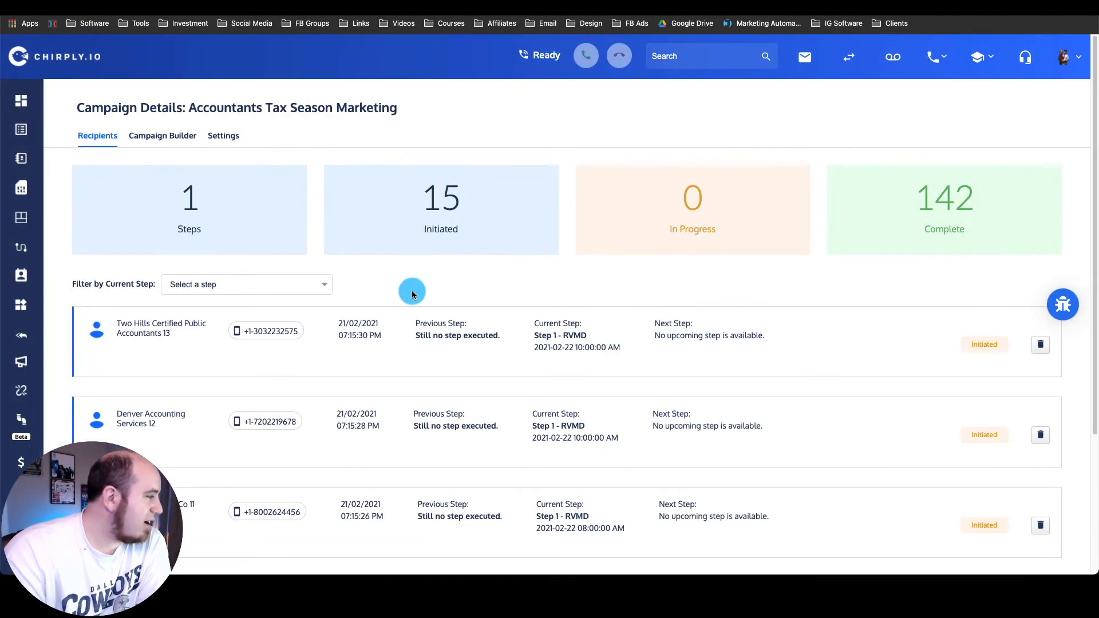
pyautogui.scroll(-3, 416, 290)
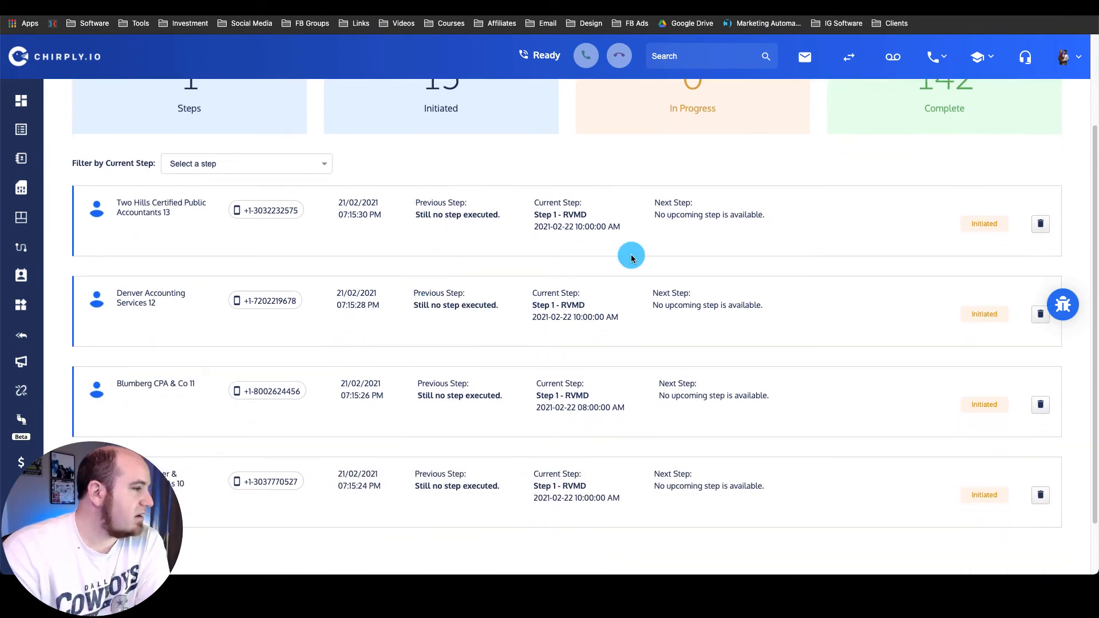
pyautogui.scroll(3, 793, 402)
pyautogui.moveTo(461, 195); pyautogui.dragTo(410, 194)
pyautogui.click(984, 191)
pyautogui.moveTo(983, 195); pyautogui.dragTo(888, 190)
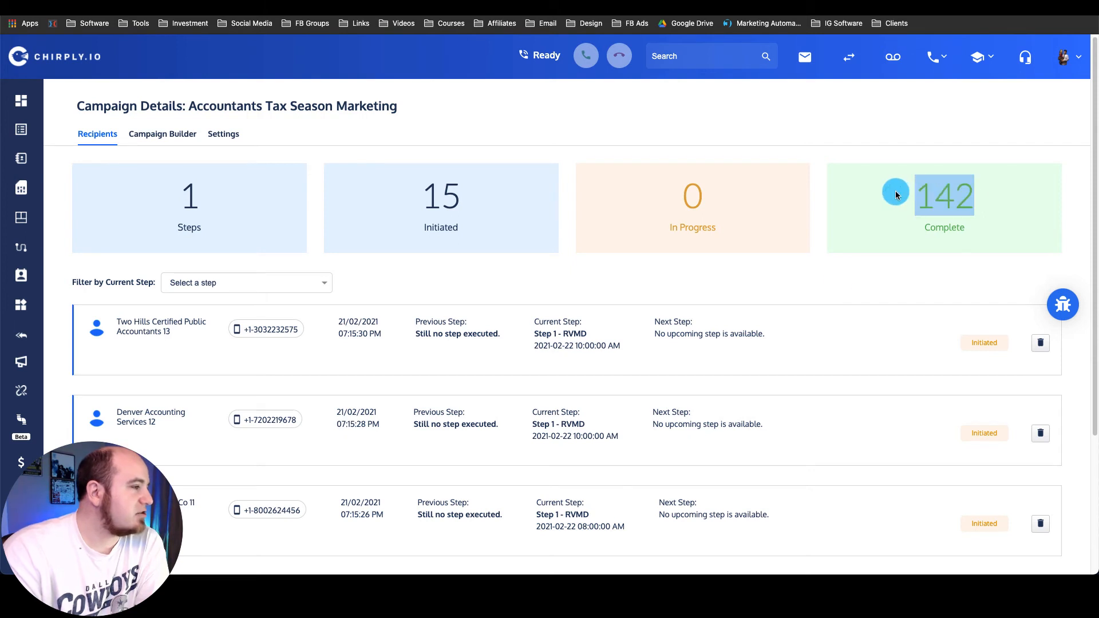
pyautogui.click(753, 355)
# Step: Check the current step and schedule of the campaign's new recipients against the Complete total
pyautogui.scroll(-2, 493, 343)
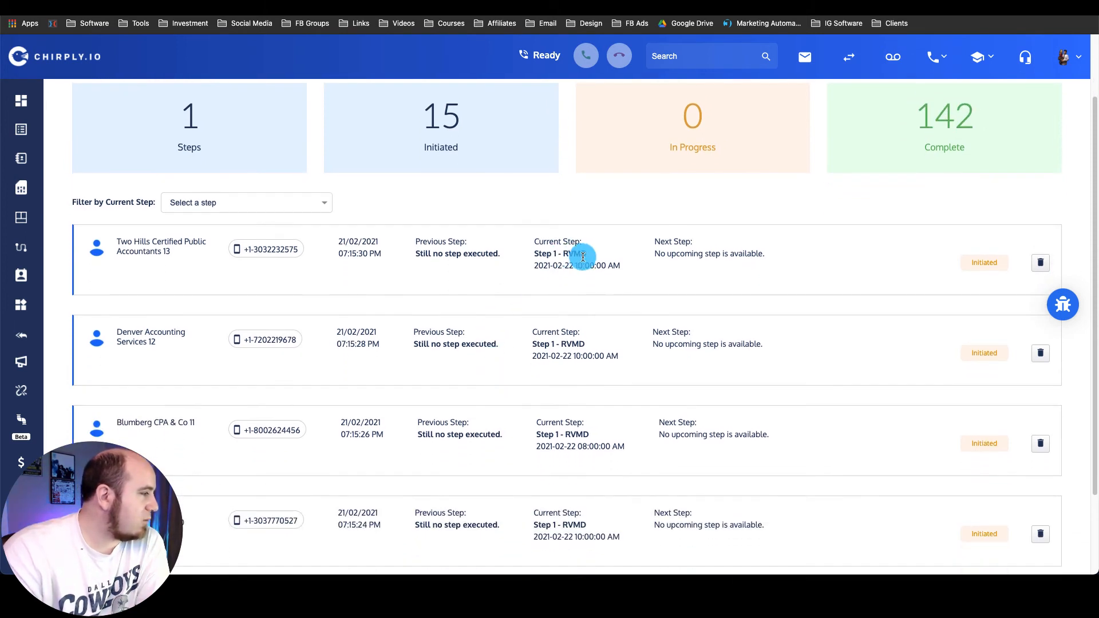
pyautogui.moveTo(593, 256)
pyautogui.mouseDown()
pyautogui.moveTo(527, 255)
pyautogui.moveTo(599, 254)
pyautogui.mouseUp()
pyautogui.click(623, 256)
pyautogui.click(606, 255)
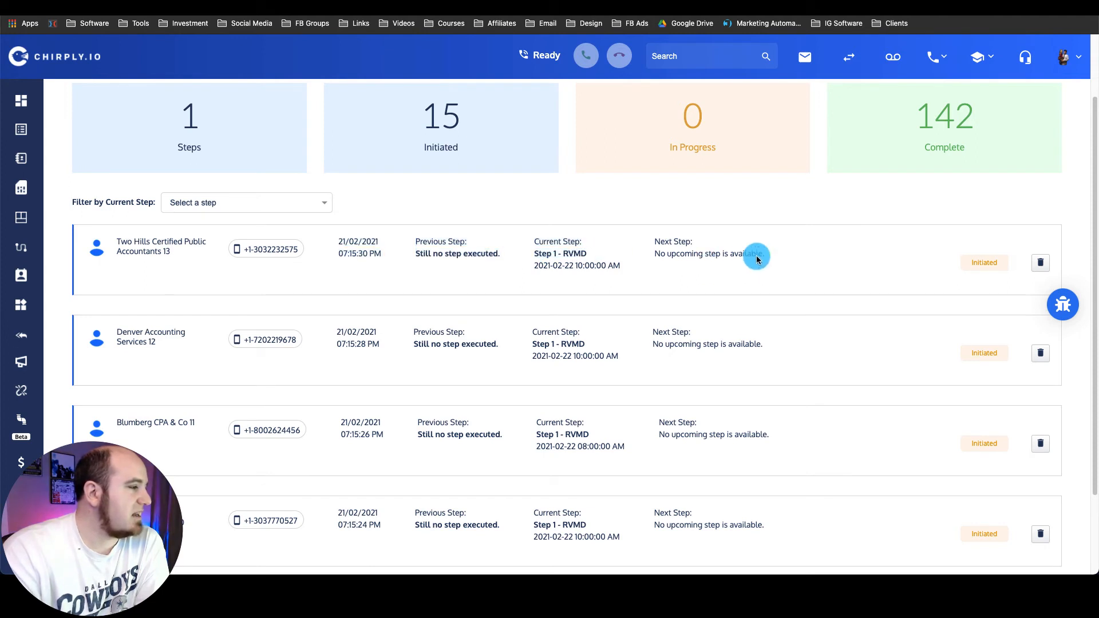
pyautogui.scroll(2, 830, 240)
pyautogui.moveTo(915, 180); pyautogui.dragTo(976, 181)
pyautogui.click(706, 313)
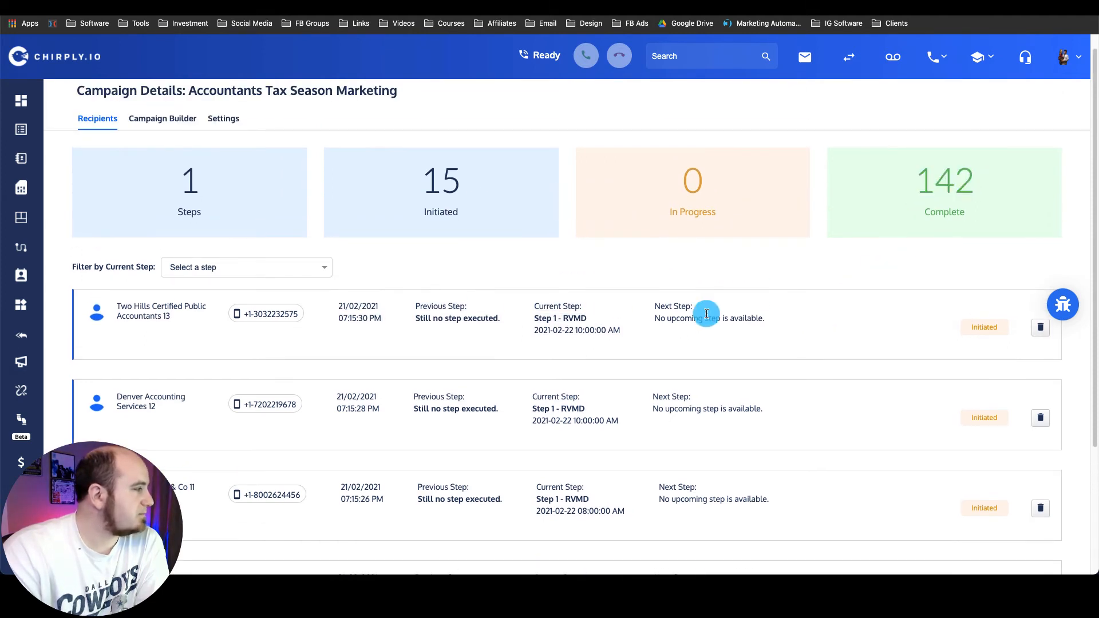
pyautogui.scroll(1, 513, 238)
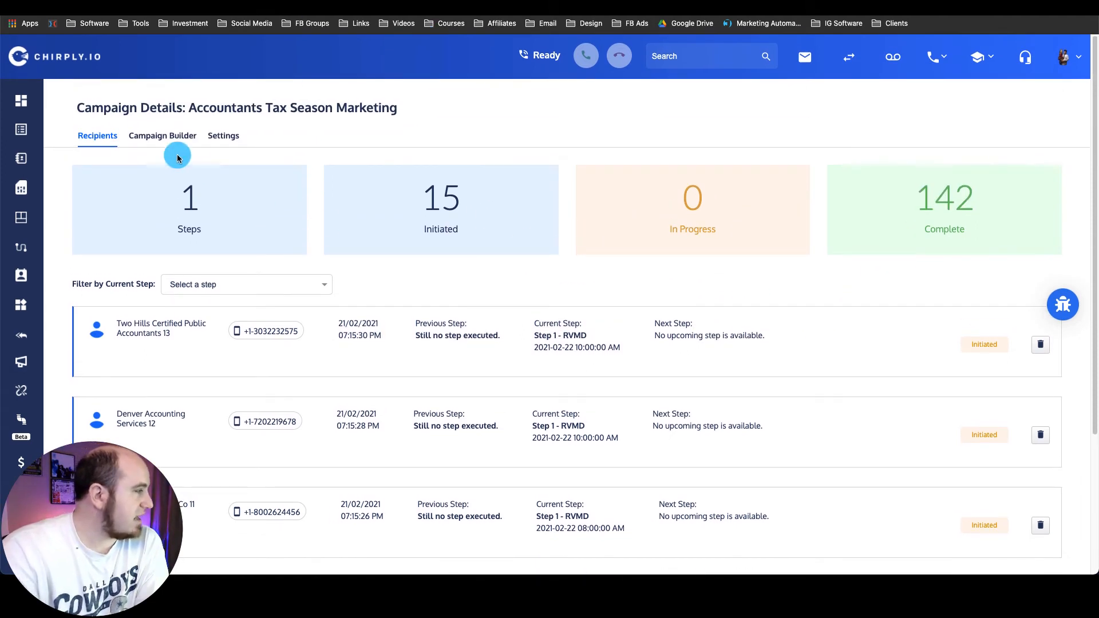
# Step: Switch to the Zap in Zapier and bring up the Send data to Webhook URL option in Unlimited Business Leads
pyautogui.click(241, 5)
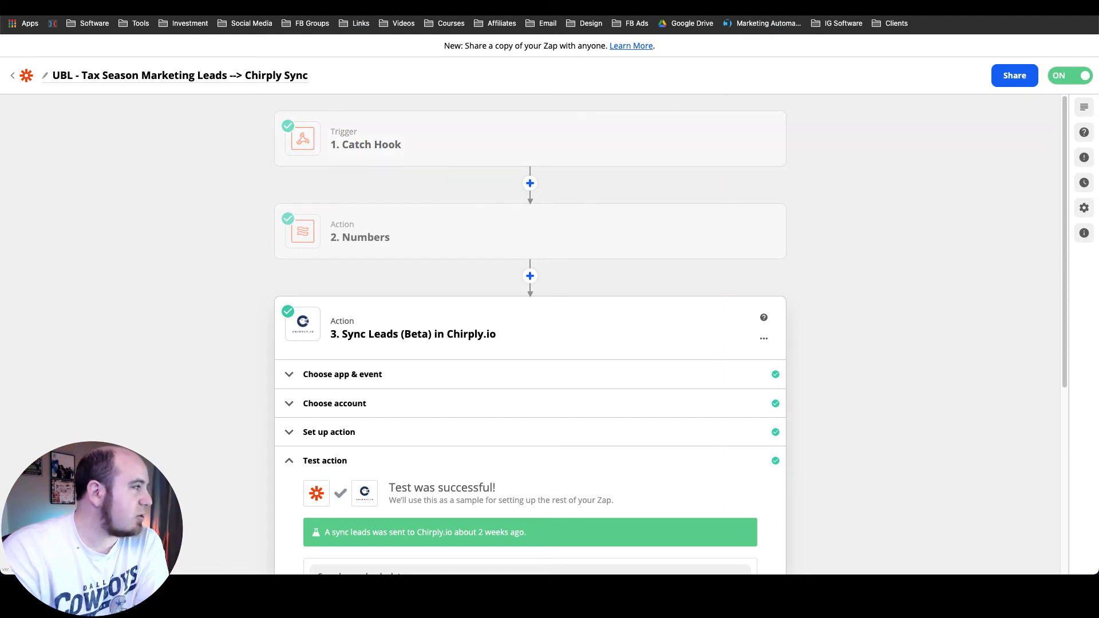
pyautogui.click(957, 11)
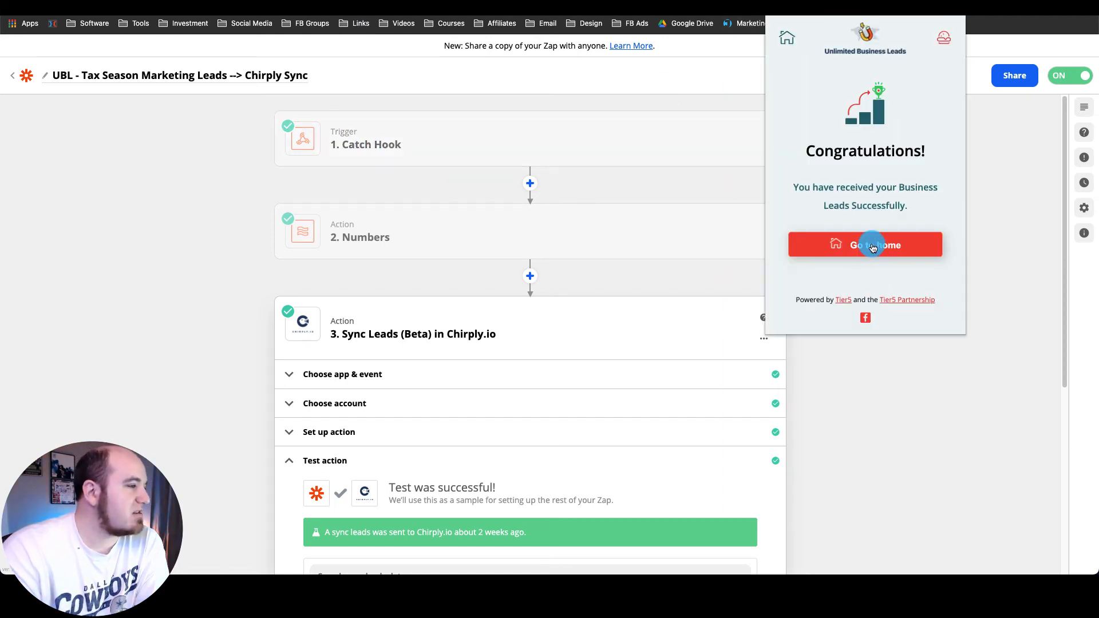
pyautogui.click(877, 244)
pyautogui.click(821, 155)
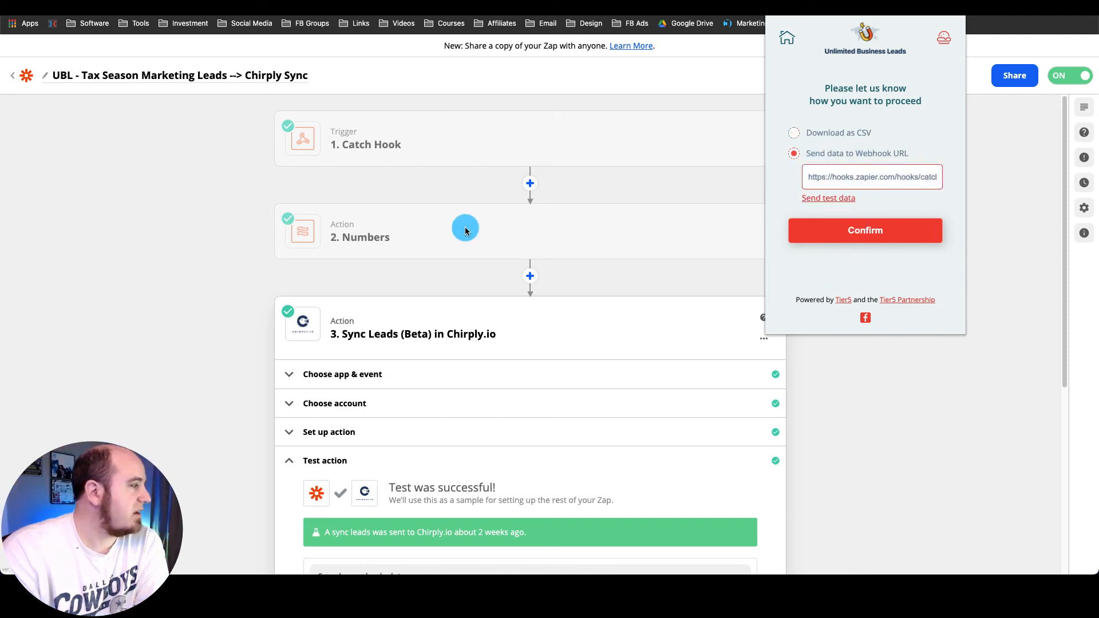
# Step: Examine the Numbers action's app and event, plus its phone number input, target format, country code and validation settings
pyautogui.click(361, 221)
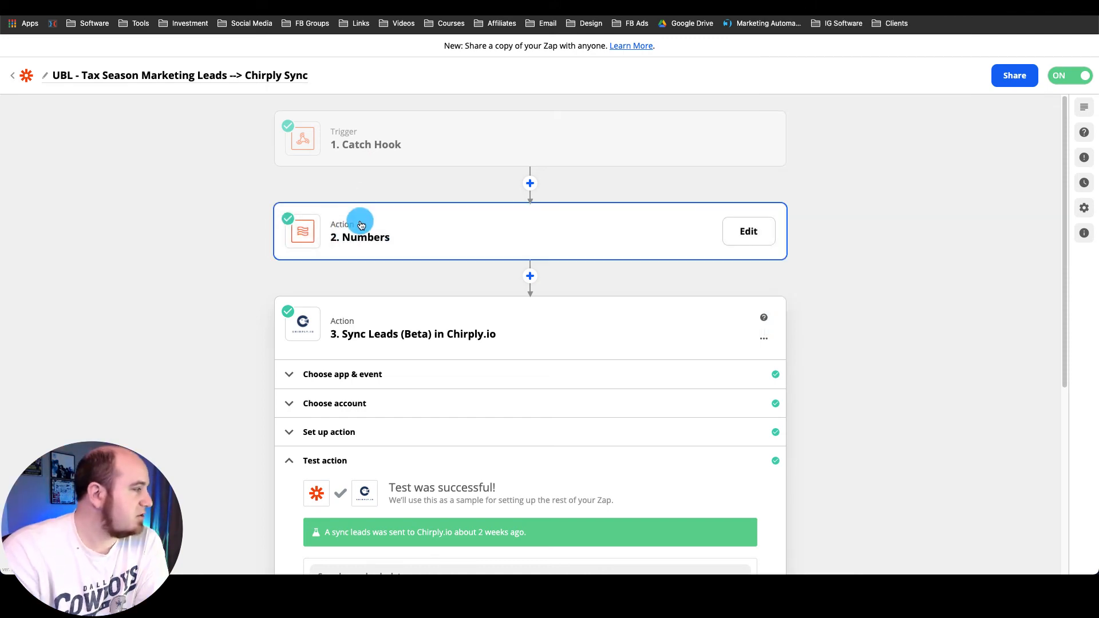
pyautogui.click(364, 232)
pyautogui.click(392, 275)
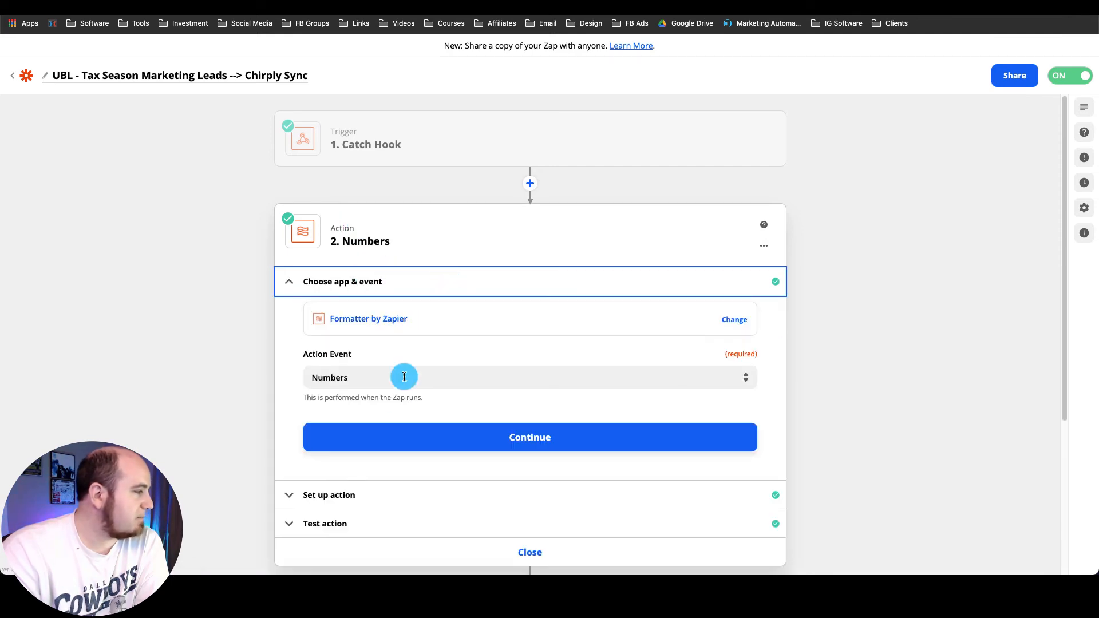
pyautogui.scroll(-3, 414, 460)
pyautogui.click(373, 392)
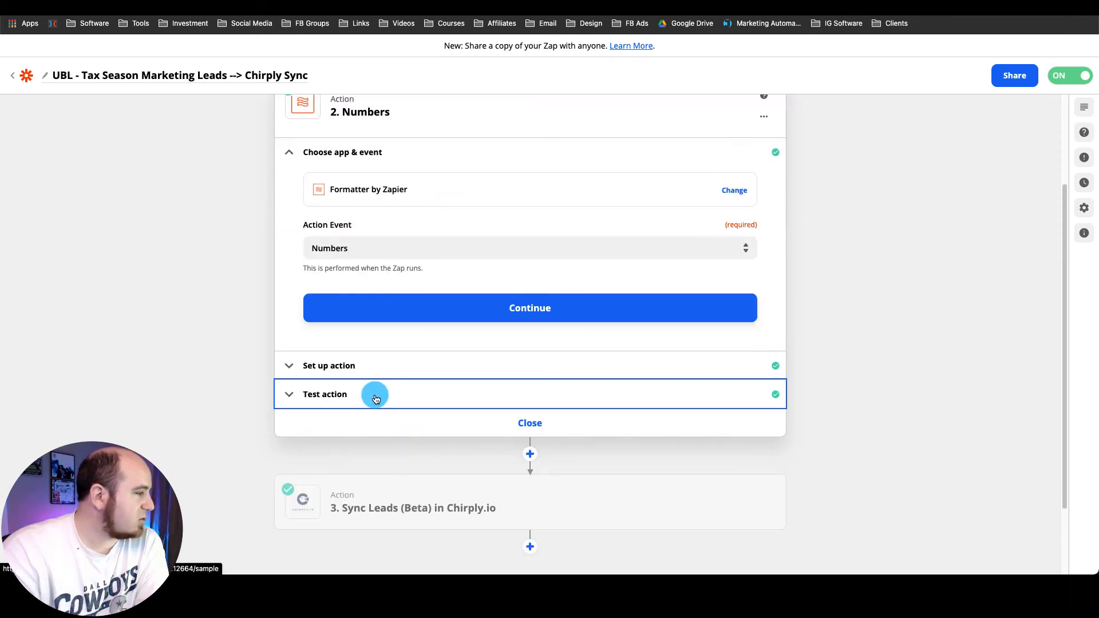
pyautogui.click(368, 262)
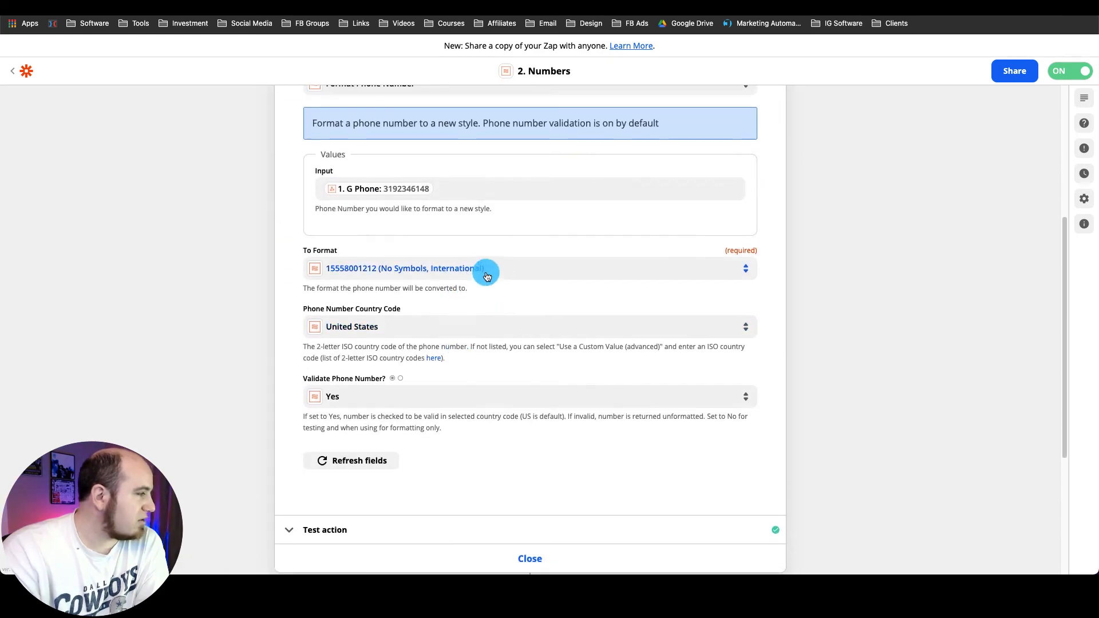
pyautogui.scroll(3, 457, 258)
pyautogui.click(419, 221)
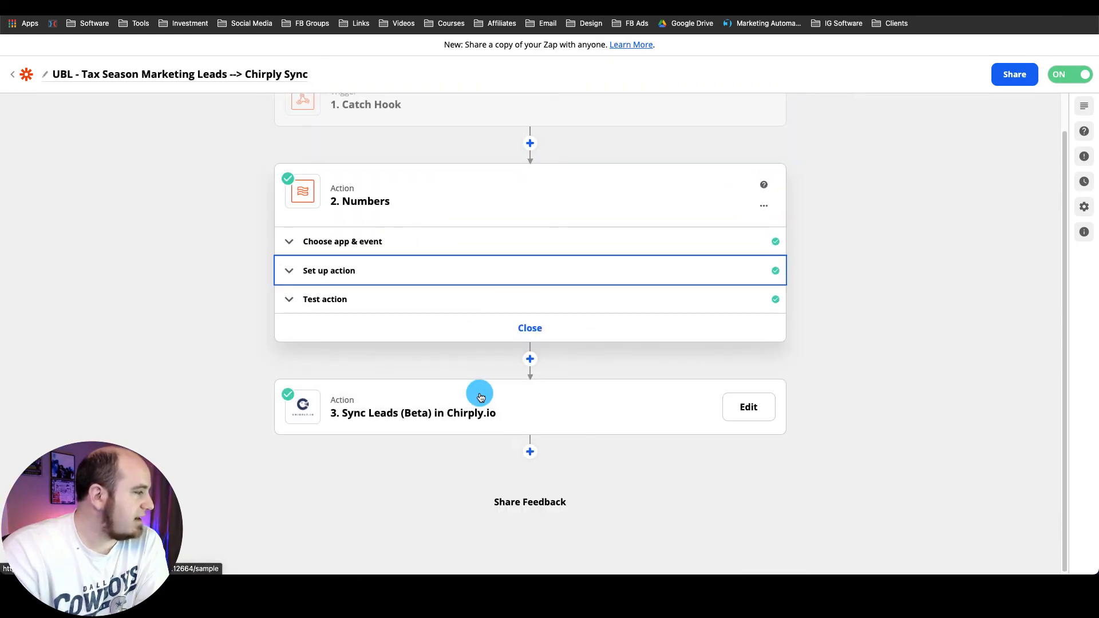
# Step: Open the Zap's Sync Leads action for review, and check the Initiated total of the Accountants Tax Season Marketing campaign in Chirply.io
pyautogui.click(405, 400)
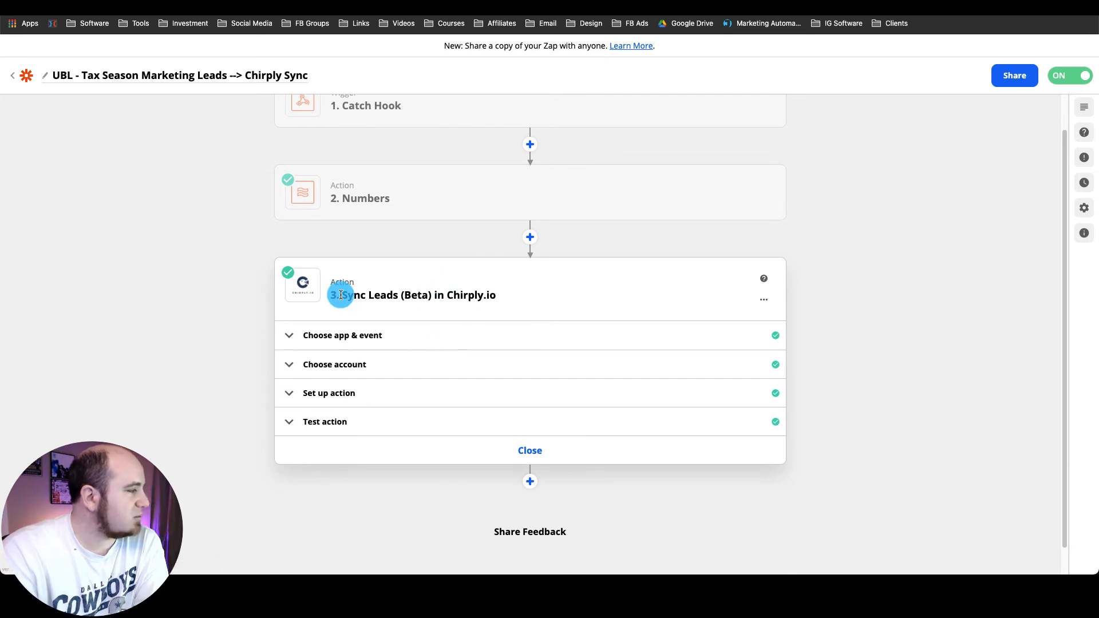
pyautogui.scroll(1, 434, 223)
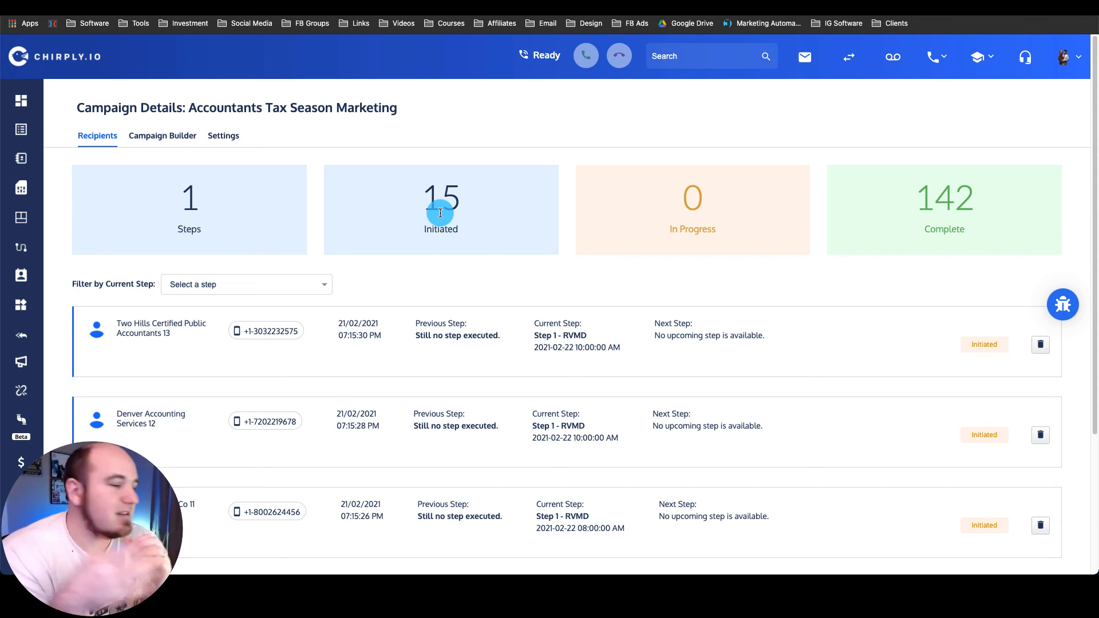
pyautogui.click(438, 182)
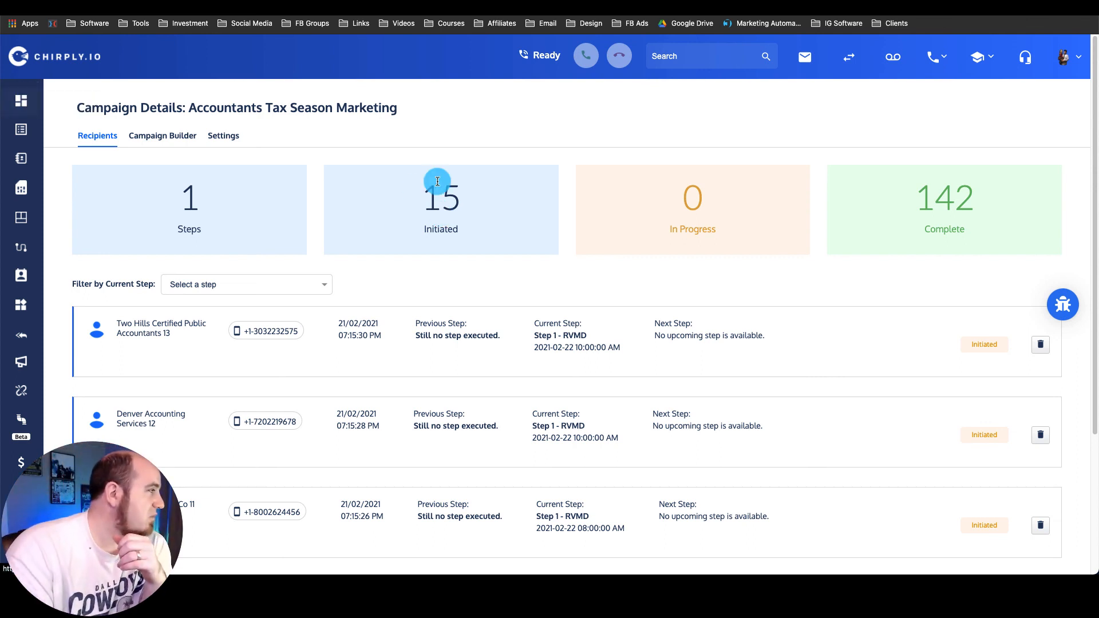